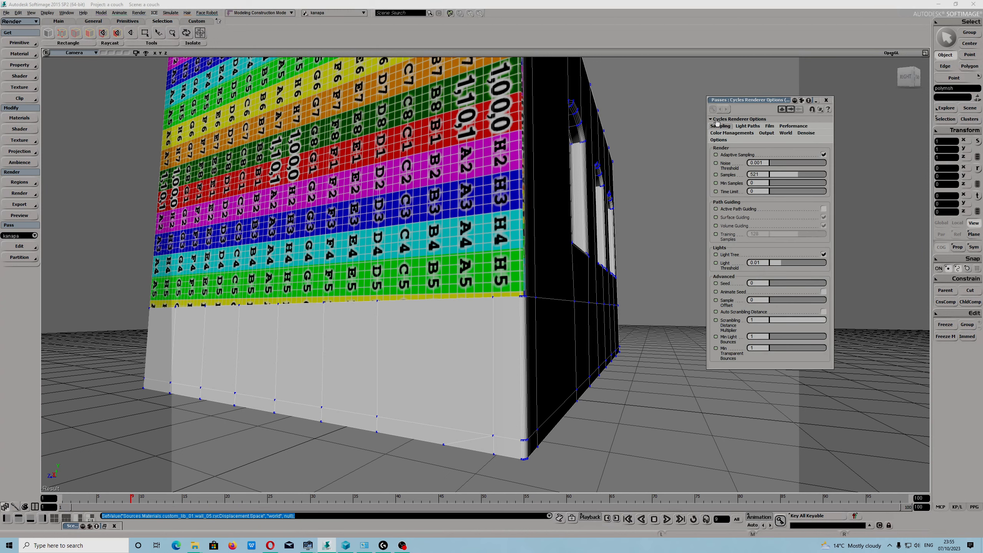
Close the Cycles Renderer Options and look over the wall's UV layout in the Texture Editor
{"action": "left_click", "coordinate": [826, 100]}
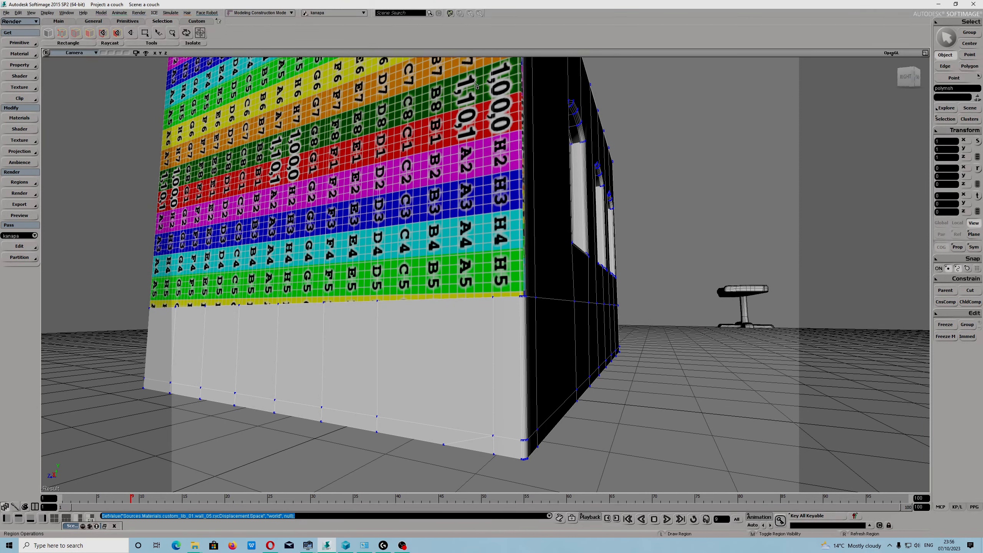
{"action": "key", "text": "q"}
{"action": "left_click", "coordinate": [925, 52]}
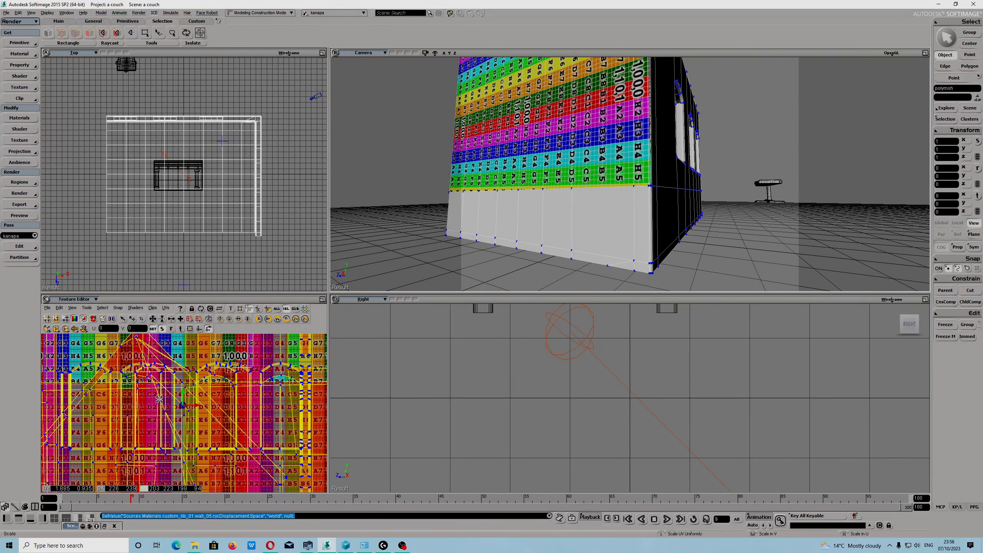
{"action": "scroll", "coordinate": [159, 399], "scroll_direction": "down", "scroll_amount": 6}
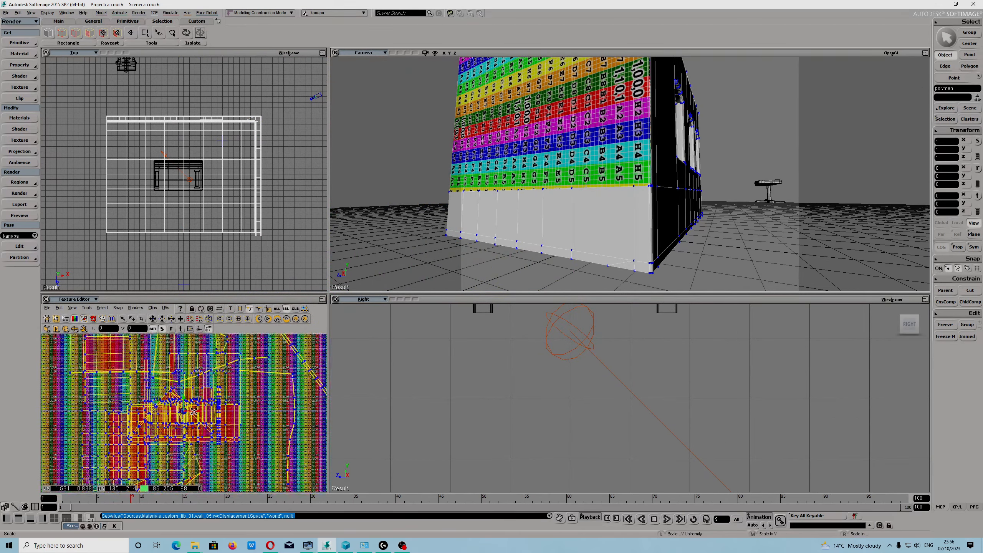
{"action": "left_click", "coordinate": [926, 53]}
Open the Material Manager and display the sky_texture material's render tree
{"action": "left_click", "coordinate": [138, 13]}
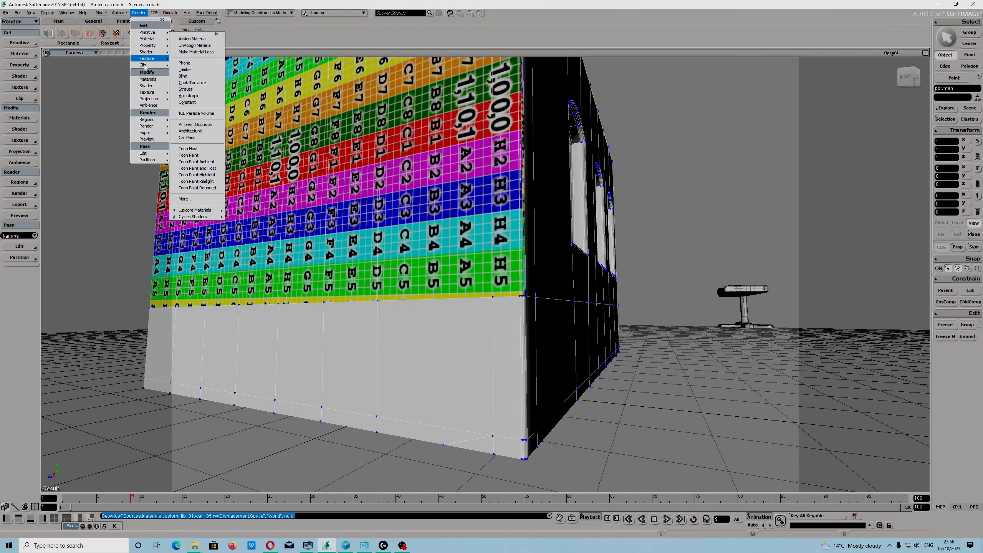
{"action": "left_click", "coordinate": [147, 80]}
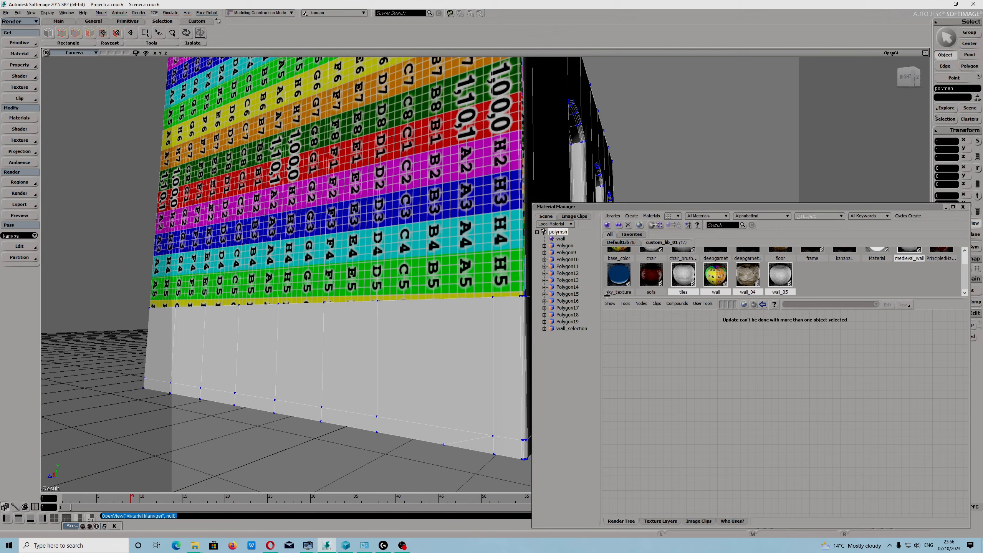
{"action": "left_click", "coordinate": [620, 277]}
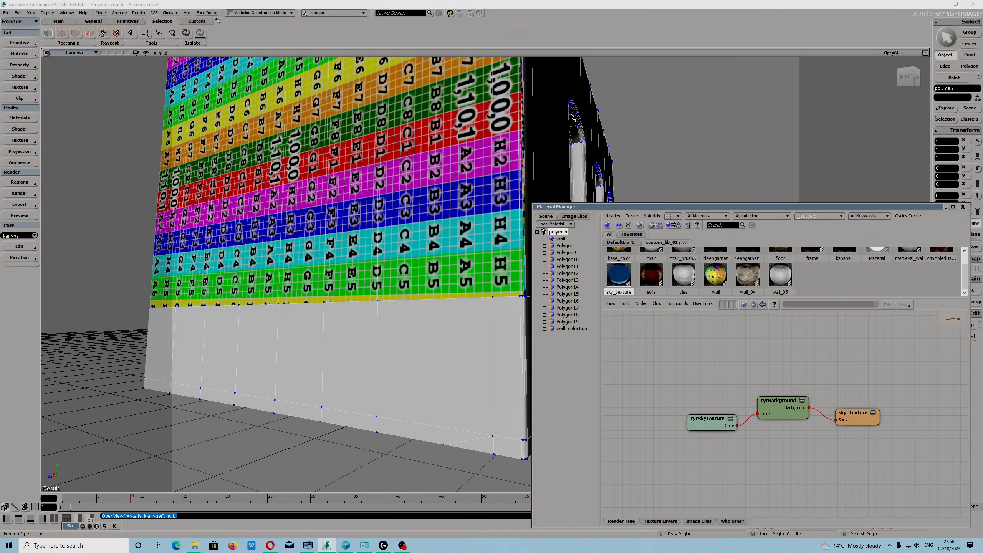
Examine the building in the camera view so its outer corner and windowed wall are both in frame
{"action": "scroll", "coordinate": [570, 126], "scroll_direction": "down", "scroll_amount": 4}
{"action": "scroll", "coordinate": [572, 126], "scroll_direction": "down", "scroll_amount": 2}
{"action": "middle_click", "coordinate": [590, 182]}
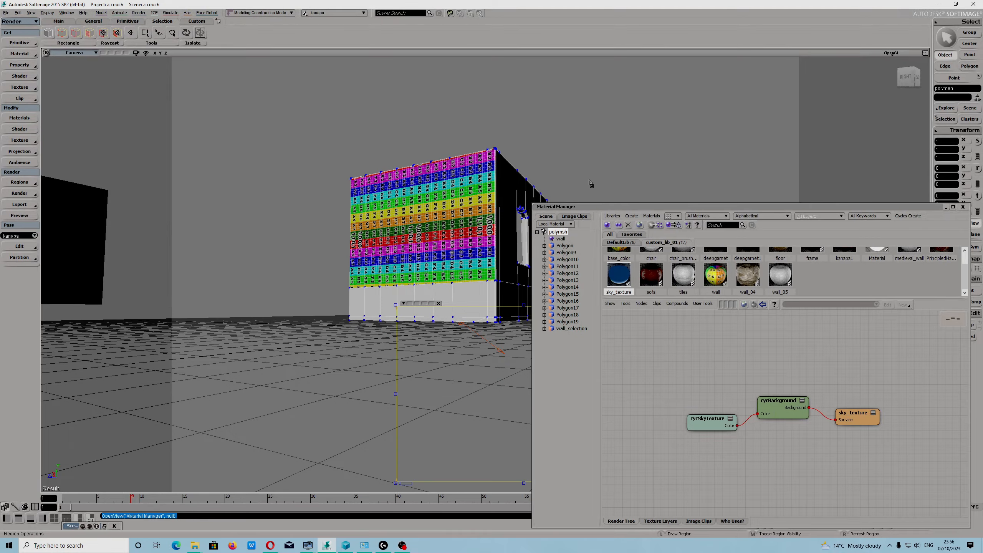
{"action": "key", "text": "super"}
{"action": "middle_click", "coordinate": [534, 113]}
{"action": "left_click_drag", "start_coordinate": [605, 124], "coordinate": [569, 107], "text": "alt"}
{"action": "middle_click_drag", "start_coordinate": [569, 107], "coordinate": [554, 132], "text": "alt"}
{"action": "middle_click_drag", "start_coordinate": [445, 185], "coordinate": [459, 156], "text": "alt"}
{"action": "left_click_drag", "start_coordinate": [459, 156], "coordinate": [413, 235], "text": "alt"}
{"action": "middle_click_drag", "start_coordinate": [412, 235], "coordinate": [432, 213], "text": "alt"}
{"action": "right_click_drag", "start_coordinate": [353, 261], "coordinate": [317, 259], "text": "alt"}
{"action": "mouse_move", "coordinate": [270, 247]}
{"action": "left_mouse_down", "text": "alt"}
{"action": "mouse_move", "coordinate": [314, 250]}
{"action": "mouse_move", "coordinate": [266, 246]}
{"action": "left_mouse_up", "text": "alt"}
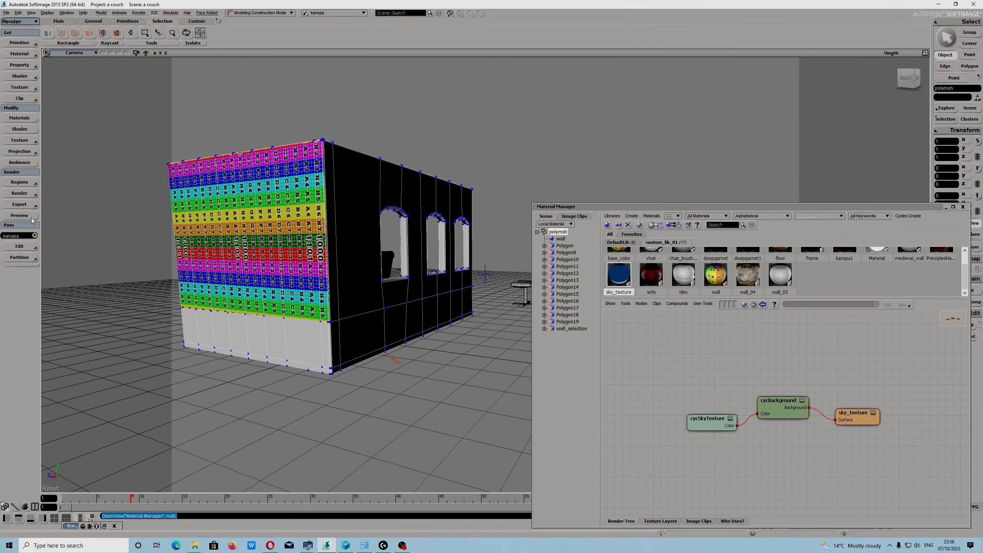
Turn Use Current Pass Options off and back on in the render region options for all views
{"action": "left_click", "coordinate": [17, 22]}
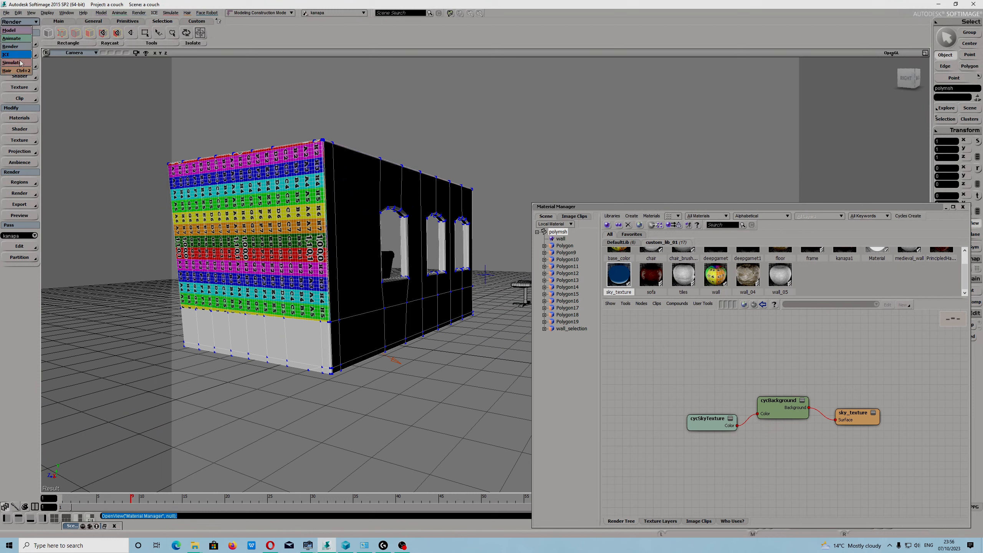
{"action": "left_click", "coordinate": [16, 64]}
{"action": "left_click", "coordinate": [17, 22]}
{"action": "left_click", "coordinate": [17, 50]}
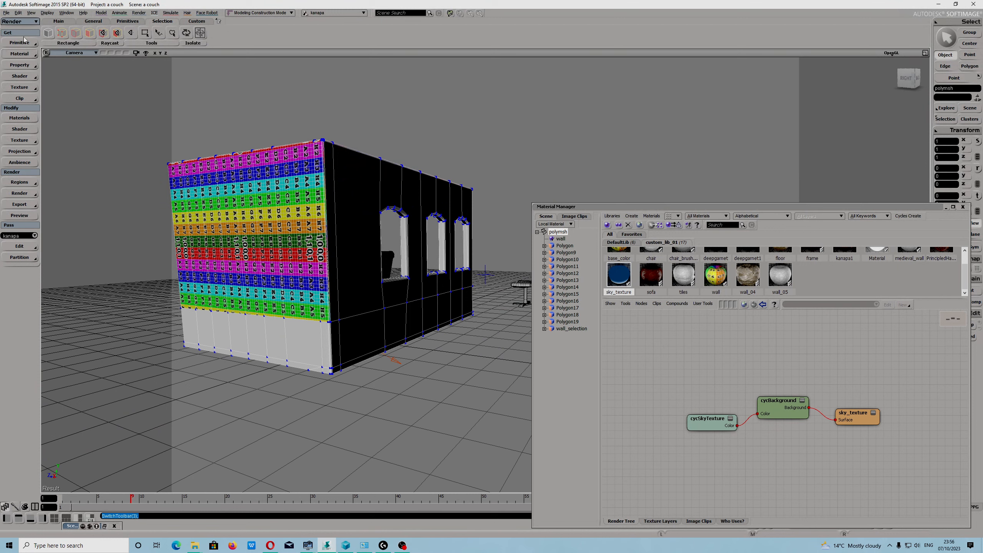
{"action": "left_click", "coordinate": [28, 185]}
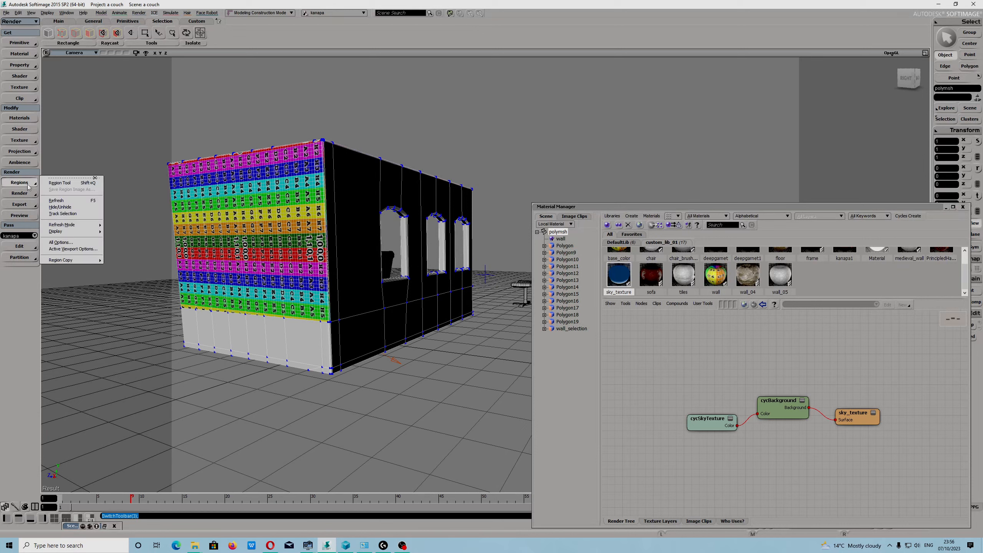
{"action": "left_click", "coordinate": [58, 243]}
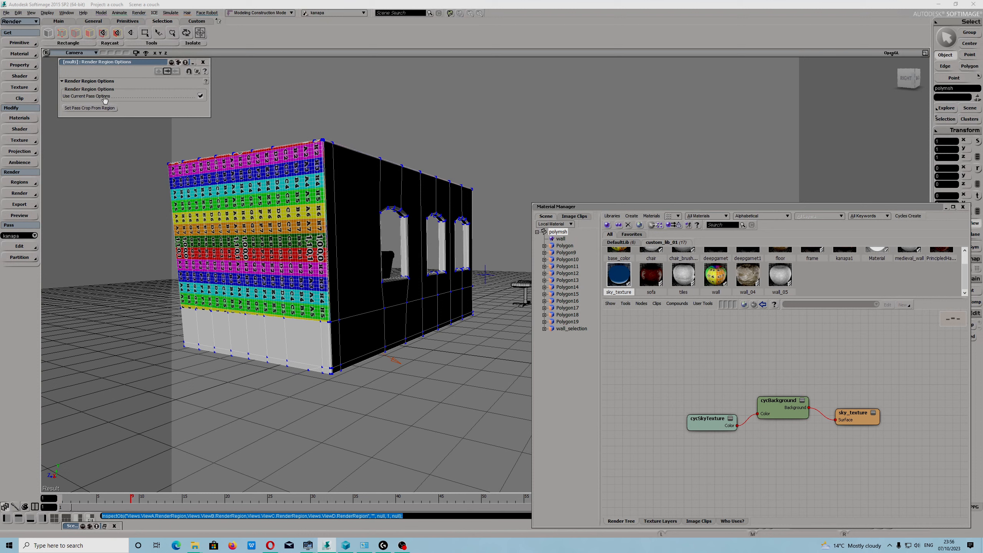
{"action": "left_click", "coordinate": [201, 96]}
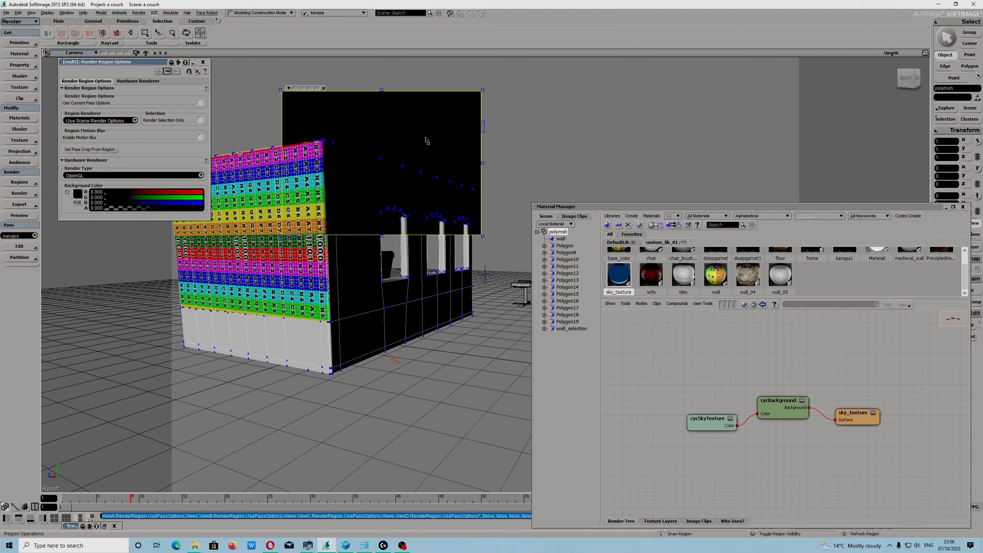
{"action": "left_click", "coordinate": [200, 103]}
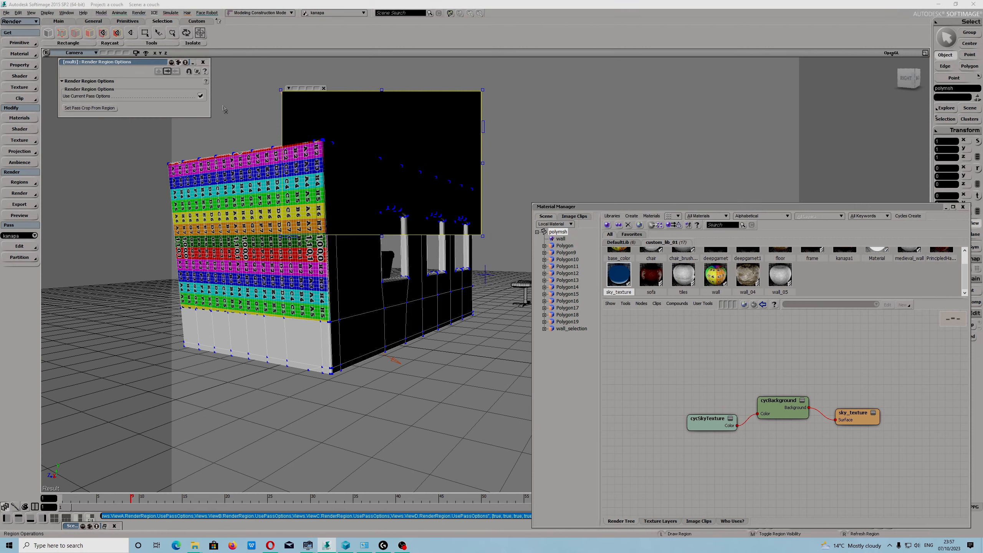
Close the region options and draw a render region covering the windowed wall, the building corner and the sky
{"action": "left_click_drag", "start_coordinate": [402, 222], "coordinate": [244, 117]}
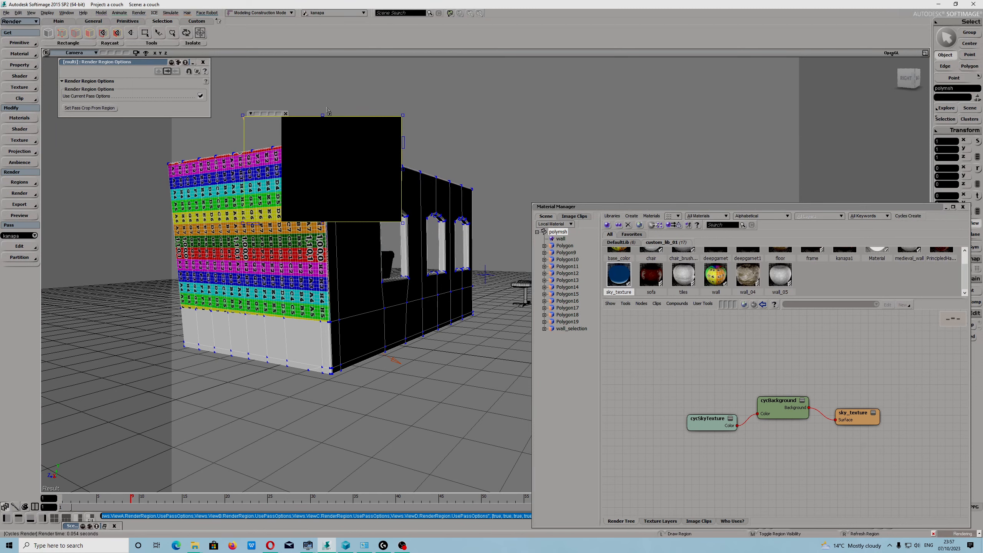
{"action": "middle_click", "coordinate": [453, 116]}
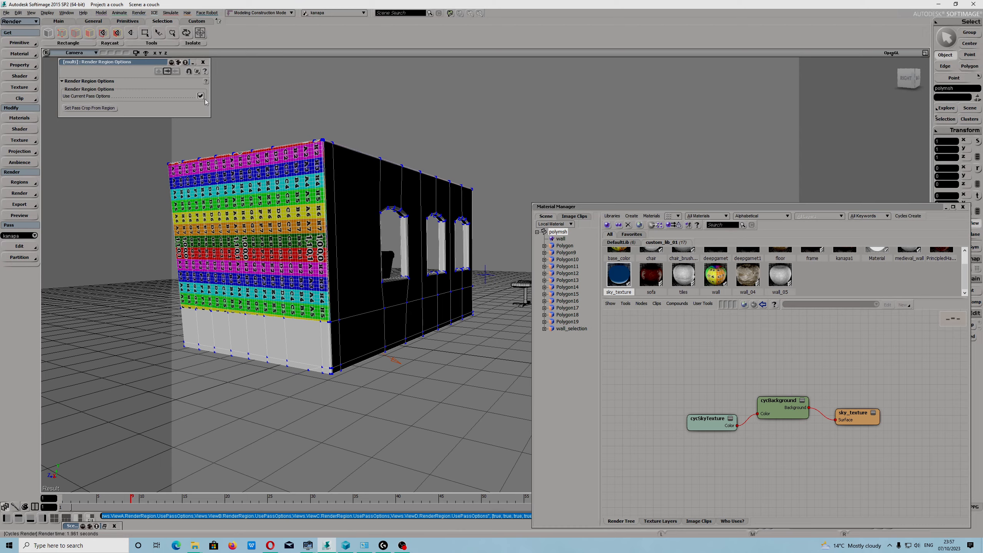
{"action": "left_click", "coordinate": [204, 62]}
{"action": "left_click_drag", "start_coordinate": [391, 417], "coordinate": [437, 374], "text": "alt"}
{"action": "middle_click", "coordinate": [433, 226]}
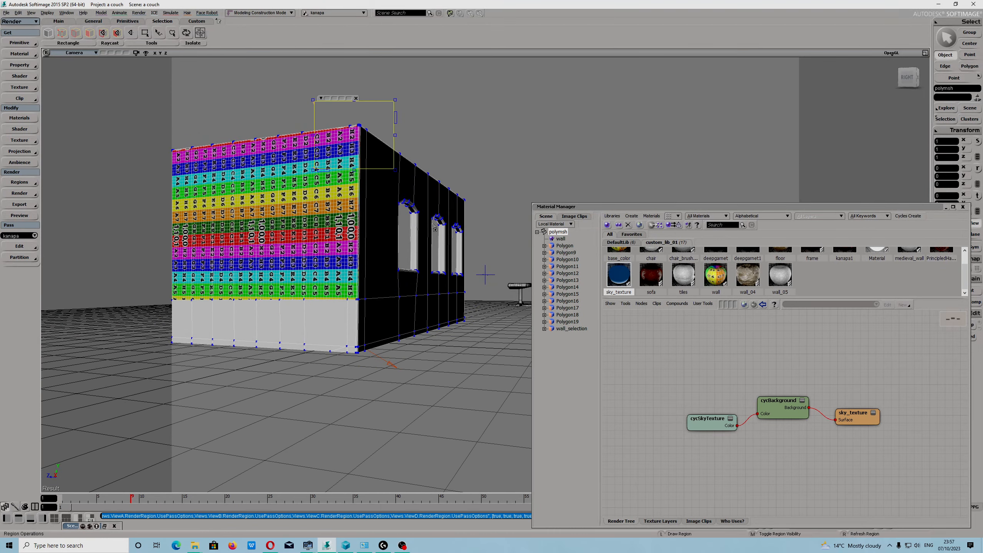
{"action": "left_click_drag", "start_coordinate": [432, 223], "coordinate": [536, 413]}
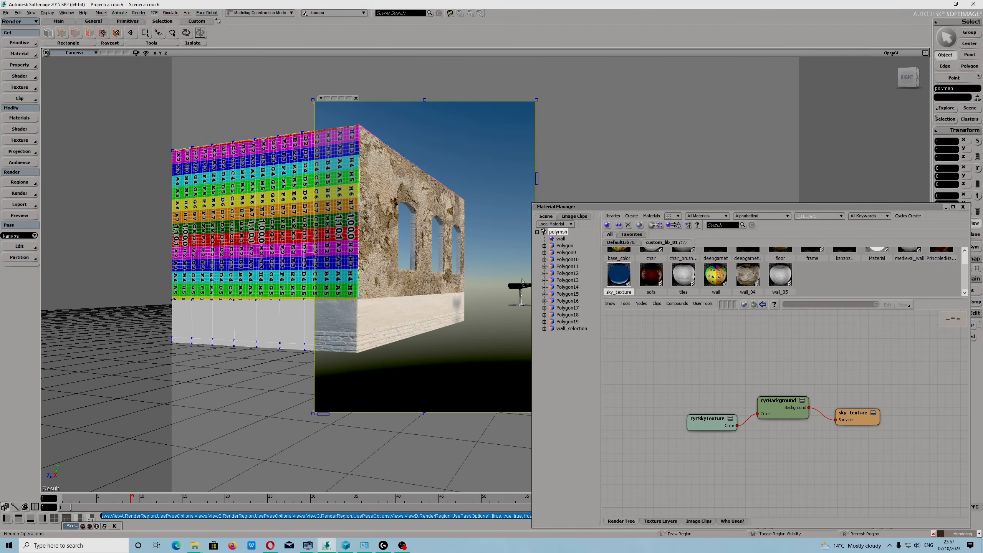
Set the cycSkyTexture node's Sun Elevation to -33.873 and its Sun Intensity to 0.19
{"action": "double_click", "coordinate": [711, 420]}
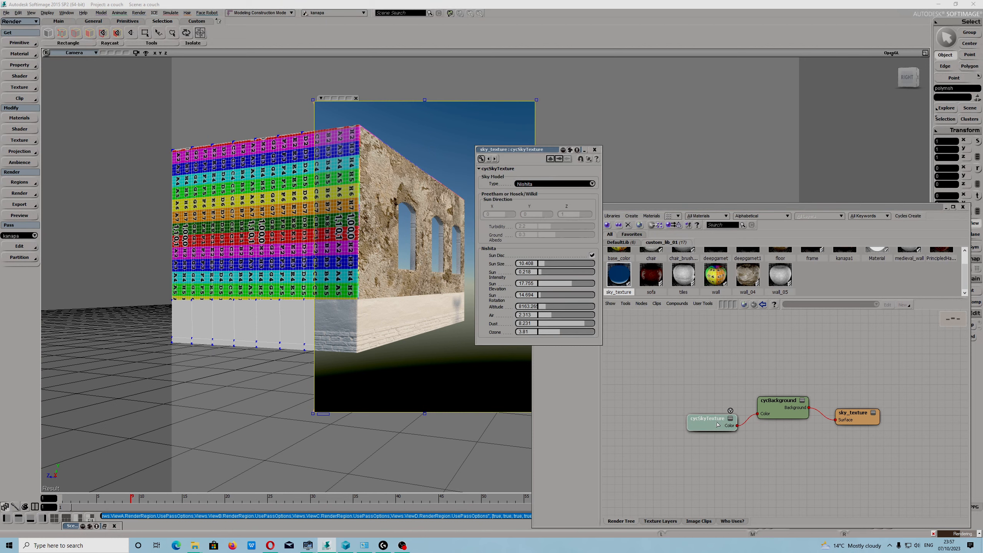
{"action": "left_click", "coordinate": [573, 283]}
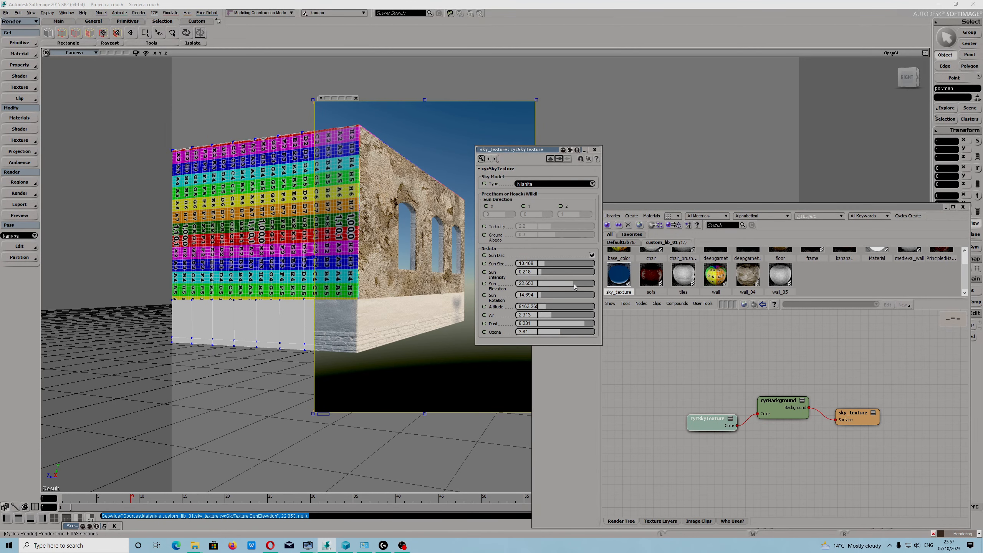
{"action": "left_click_drag", "start_coordinate": [552, 285], "coordinate": [550, 286]}
{"action": "mouse_move", "coordinate": [550, 286]}
{"action": "left_mouse_down"}
{"action": "mouse_move", "coordinate": [541, 287]}
{"action": "mouse_move", "coordinate": [556, 284]}
{"action": "mouse_move", "coordinate": [541, 272]}
{"action": "left_mouse_up"}
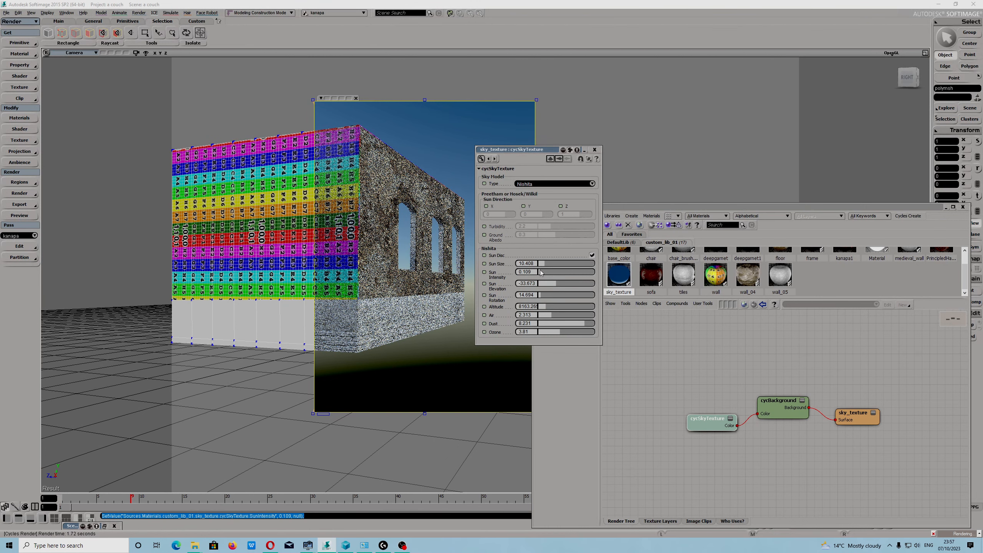
{"action": "left_click_drag", "start_coordinate": [541, 273], "coordinate": [544, 276]}
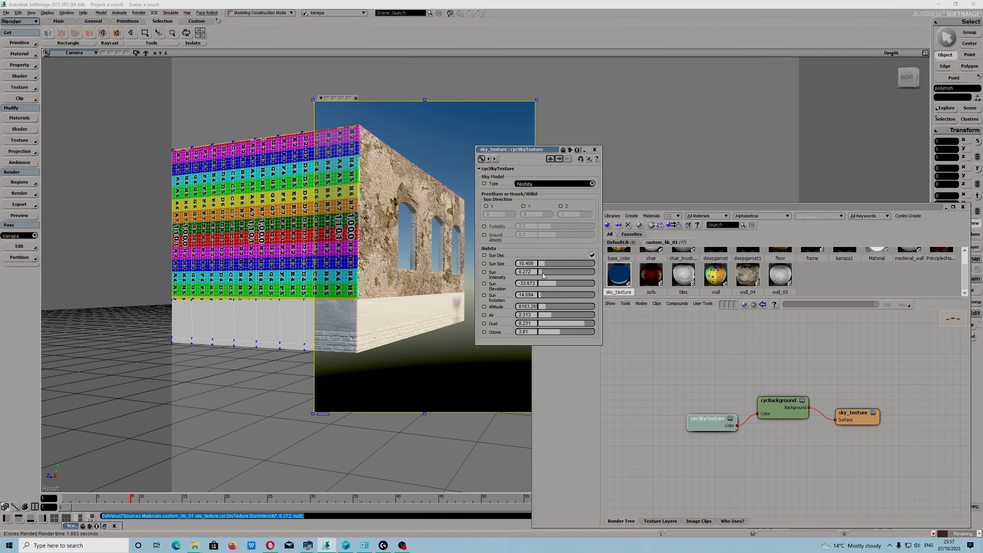
{"action": "left_click_drag", "start_coordinate": [542, 275], "coordinate": [542, 276]}
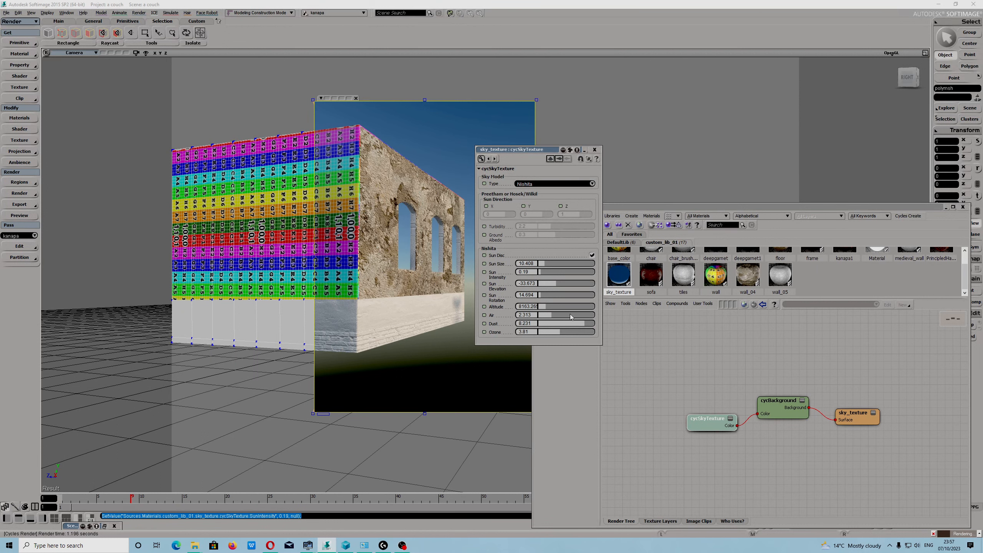
Set the sky texture's Altitude to about 7346.8 and its Dust to 3.333
{"action": "left_click_drag", "start_coordinate": [543, 308], "coordinate": [547, 309]}
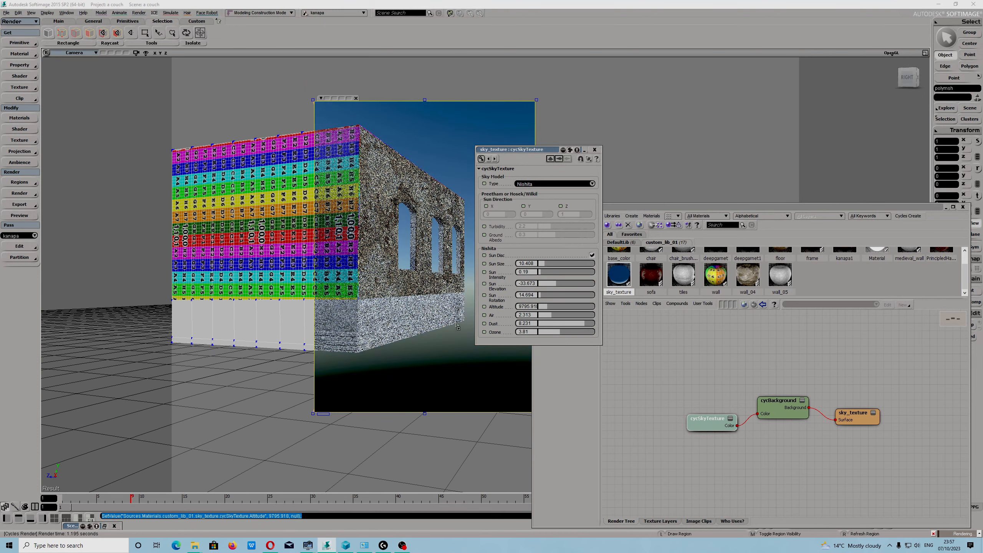
{"action": "left_click", "coordinate": [546, 309]}
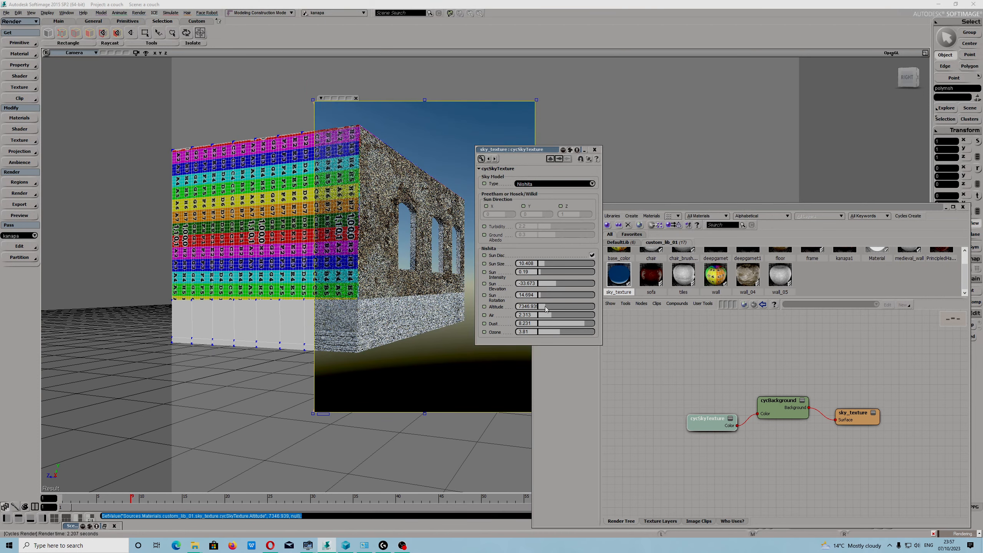
{"action": "left_click", "coordinate": [561, 324]}
{"action": "left_click", "coordinate": [550, 324]}
{"action": "left_click", "coordinate": [556, 323]}
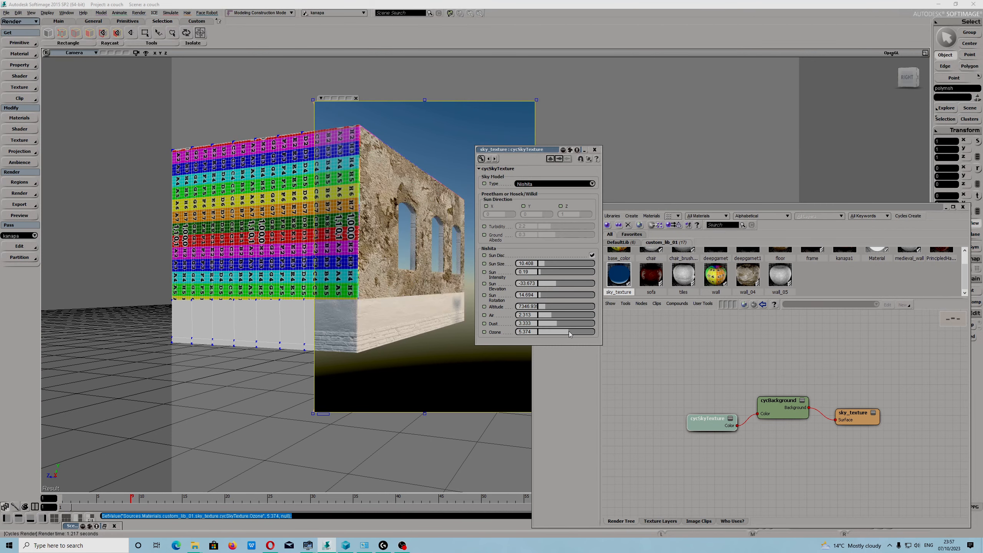
Set the sky texture's Ozone to 7.483 and compare the render with Sun Disc off and on, leaving it on
{"action": "left_click", "coordinate": [578, 331]}
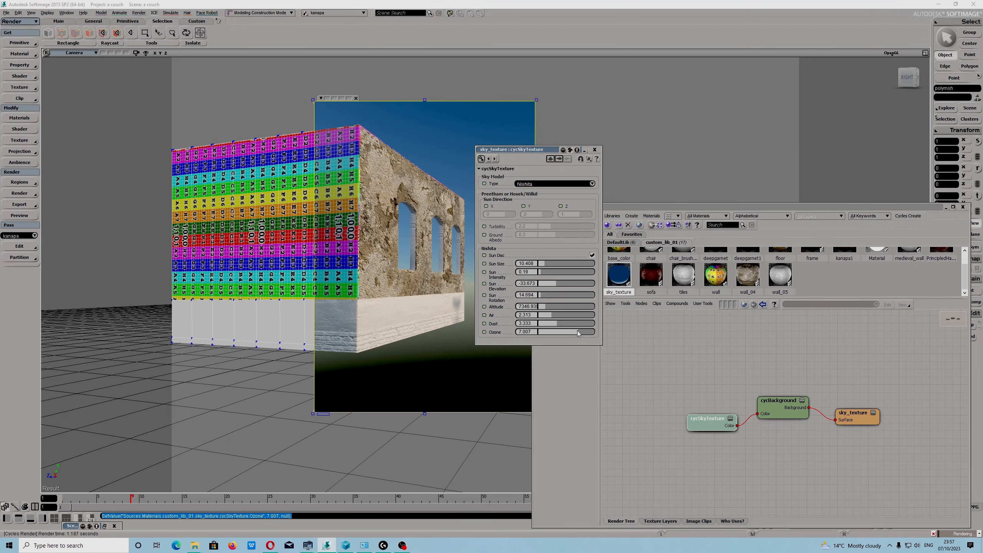
{"action": "left_click_drag", "start_coordinate": [578, 331], "coordinate": [580, 332]}
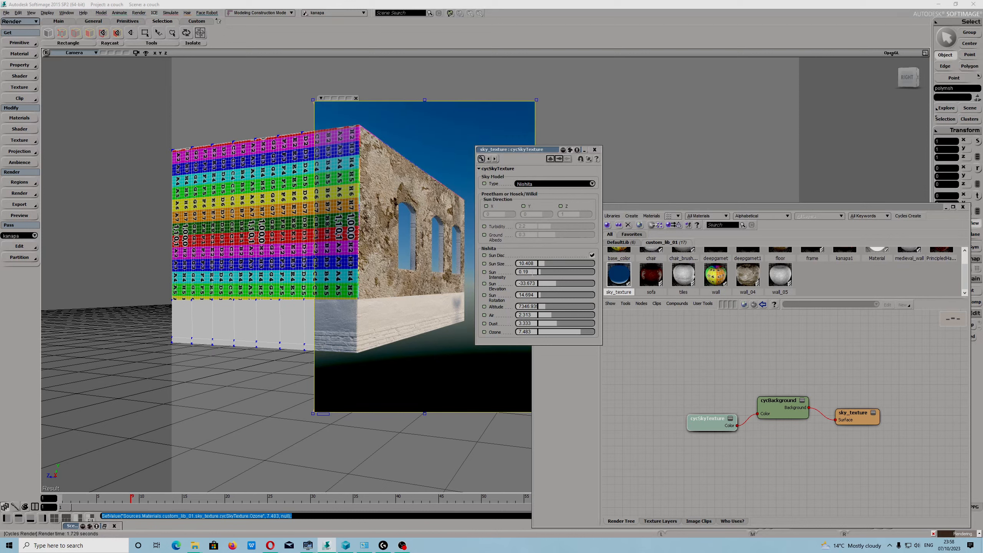
{"action": "left_click", "coordinate": [592, 255]}
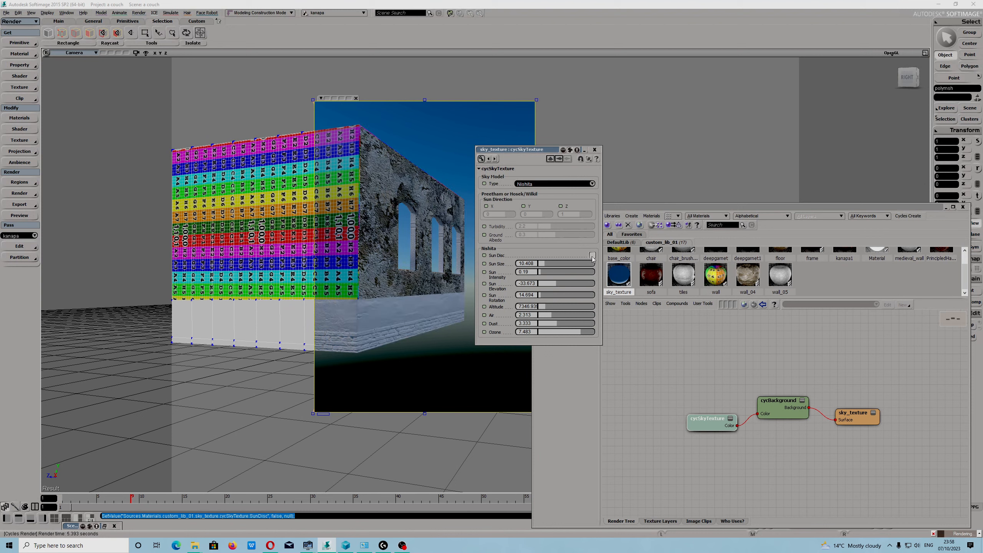
{"action": "left_click", "coordinate": [591, 256]}
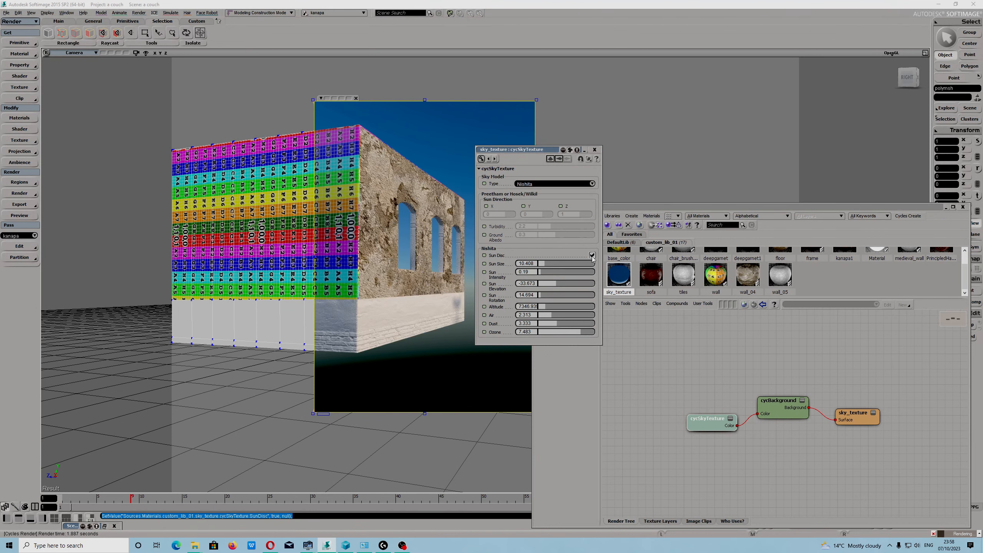
Set the cycBackground node's Strength to 0.18
{"action": "double_click", "coordinate": [782, 408]}
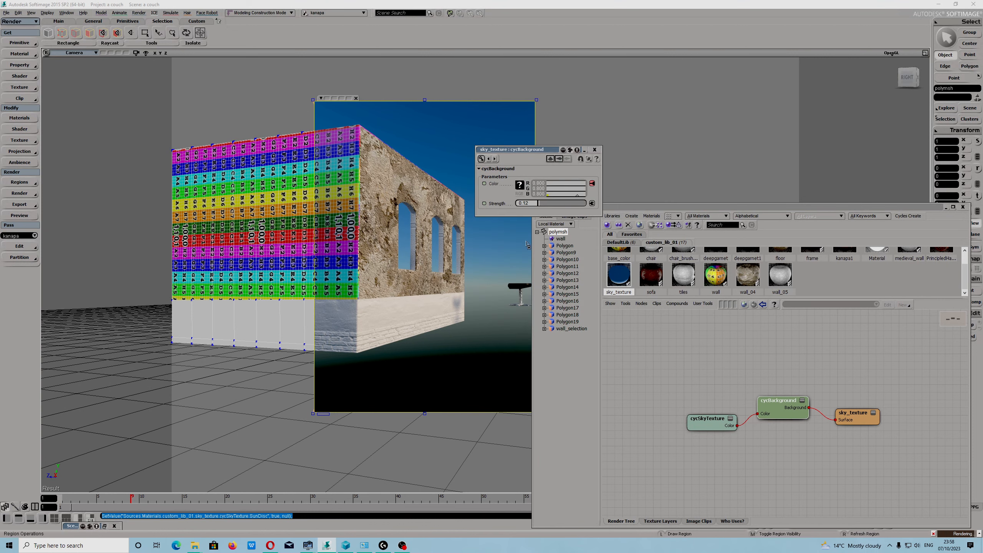
{"action": "left_click_drag", "start_coordinate": [540, 206], "coordinate": [542, 209]}
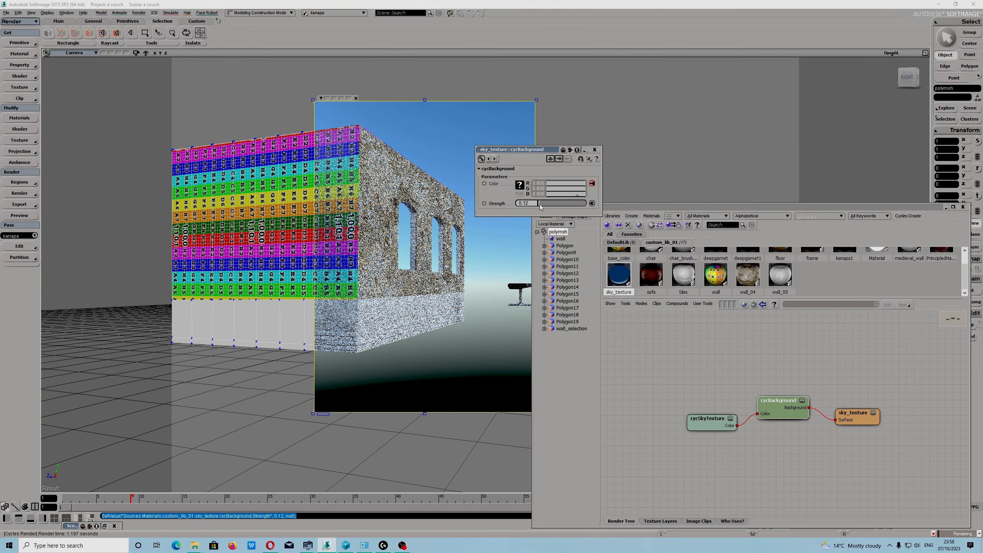
{"action": "left_click_drag", "start_coordinate": [541, 206], "coordinate": [541, 206]}
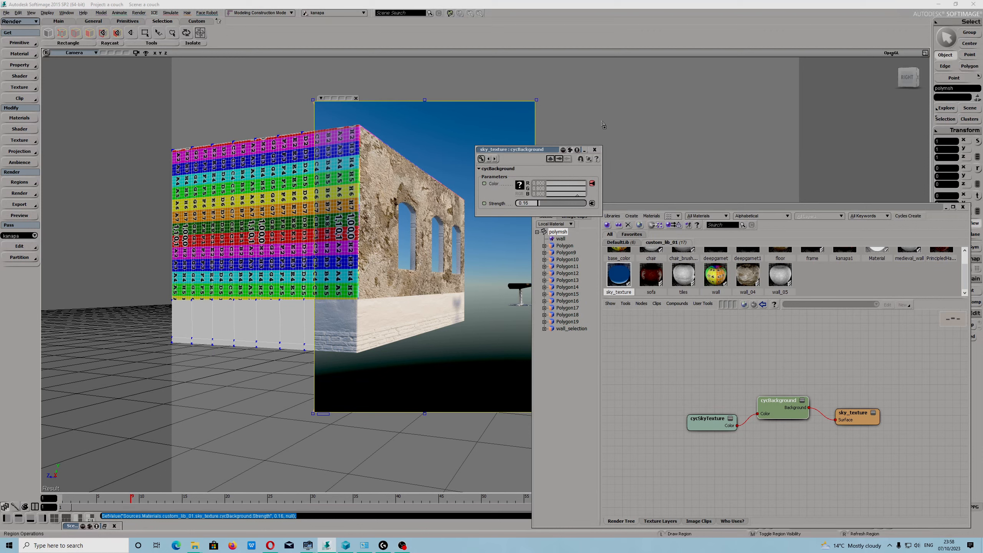
Hide the render region and examine the wider scene around the building, including the light above it
{"action": "middle_click", "coordinate": [666, 120]}
{"action": "key", "text": "s"}
{"action": "scroll", "coordinate": [337, 179], "scroll_direction": "down", "scroll_amount": 2}
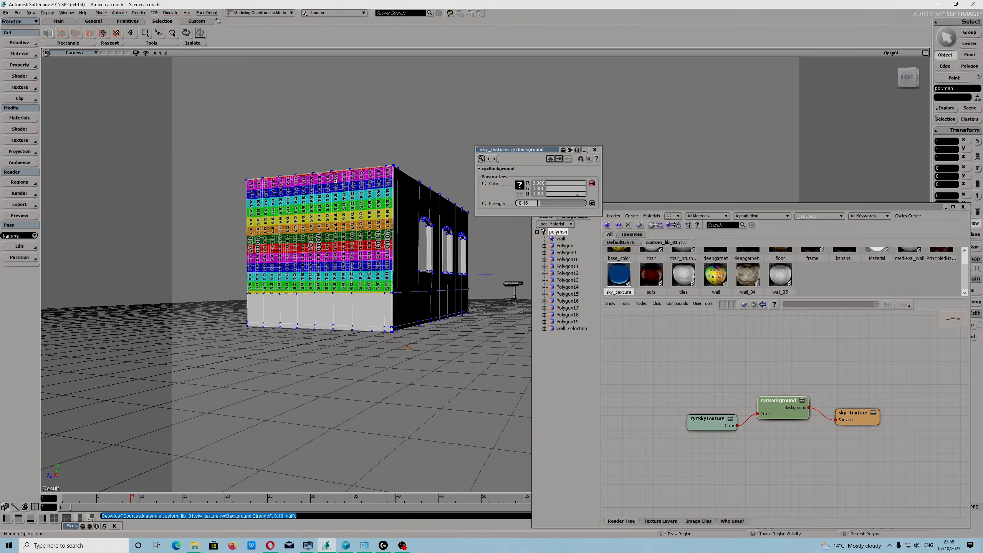
{"action": "left_click_drag", "start_coordinate": [315, 165], "coordinate": [317, 154]}
{"action": "middle_click_drag", "start_coordinate": [376, 154], "coordinate": [366, 204]}
{"action": "scroll", "coordinate": [370, 203], "scroll_direction": "down", "scroll_amount": 4}
{"action": "middle_click_drag", "start_coordinate": [441, 194], "coordinate": [417, 200]}
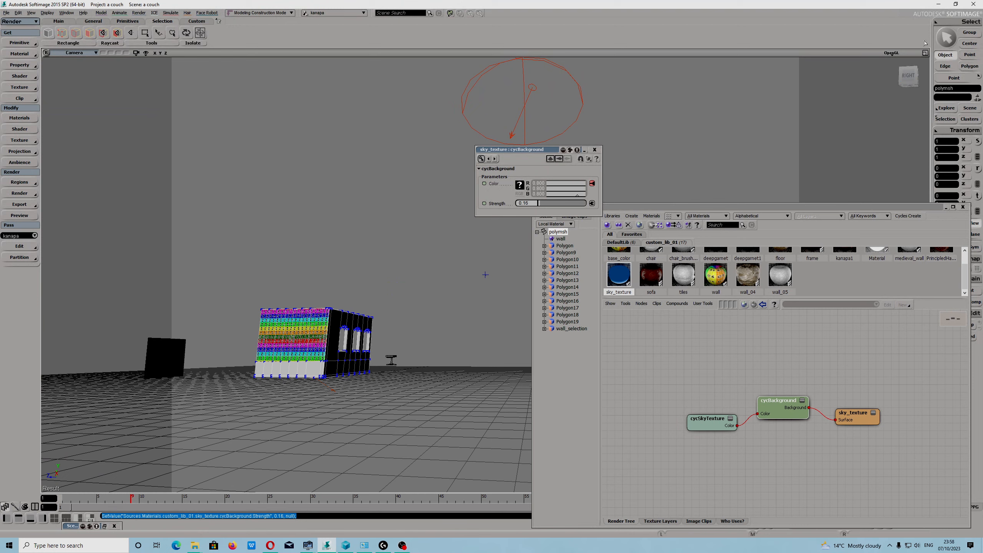
Select the cyclesBackground light above the building and move it about 74 units along its Z axis
{"action": "left_click", "coordinate": [473, 129]}
{"action": "key", "text": "v"}
{"action": "middle_click_drag", "start_coordinate": [669, 111], "coordinate": [654, 125]}
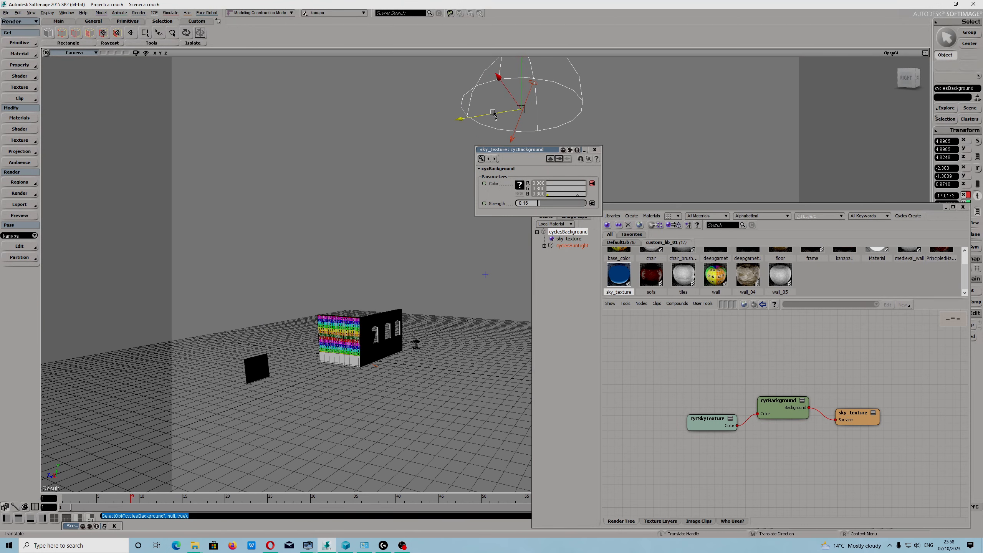
{"action": "left_click_drag", "start_coordinate": [493, 113], "coordinate": [465, 247]}
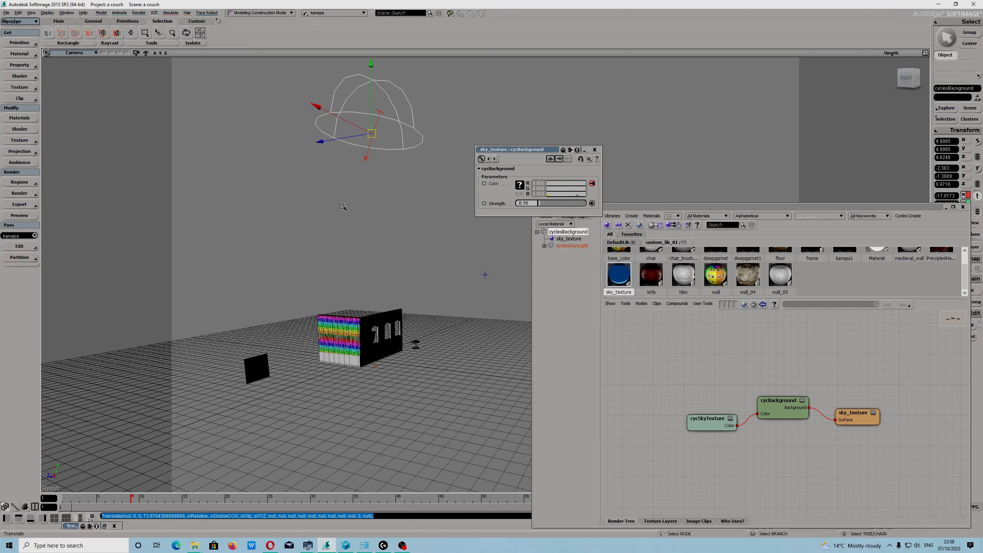
Draw a tall render region around the building and the space above it
{"action": "key", "text": "shift"}
{"action": "key", "text": "q"}
{"action": "left_click_drag", "start_coordinate": [254, 174], "coordinate": [447, 454]}
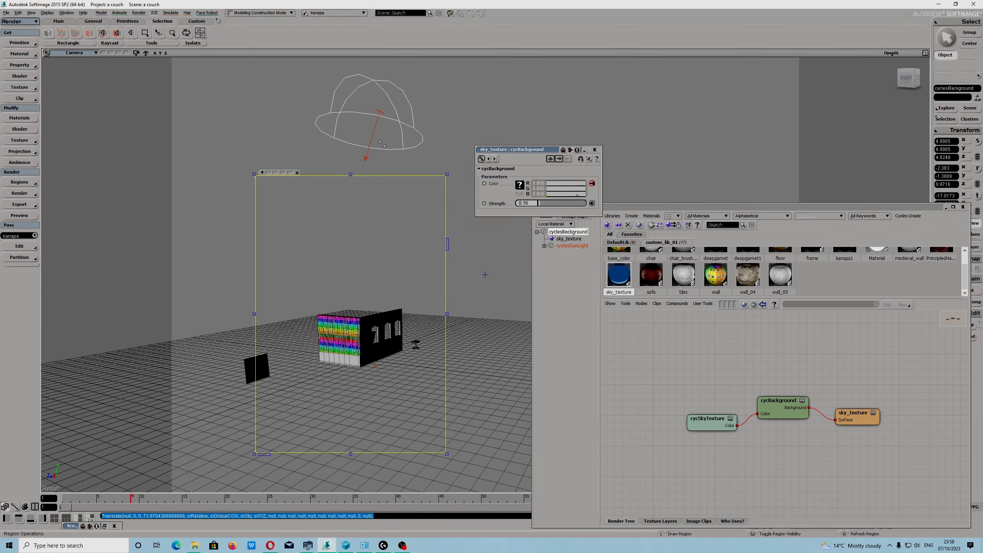
Rotate the background light about 17.5 degrees around its X axis
{"action": "key", "text": "v"}
{"action": "key", "text": "c"}
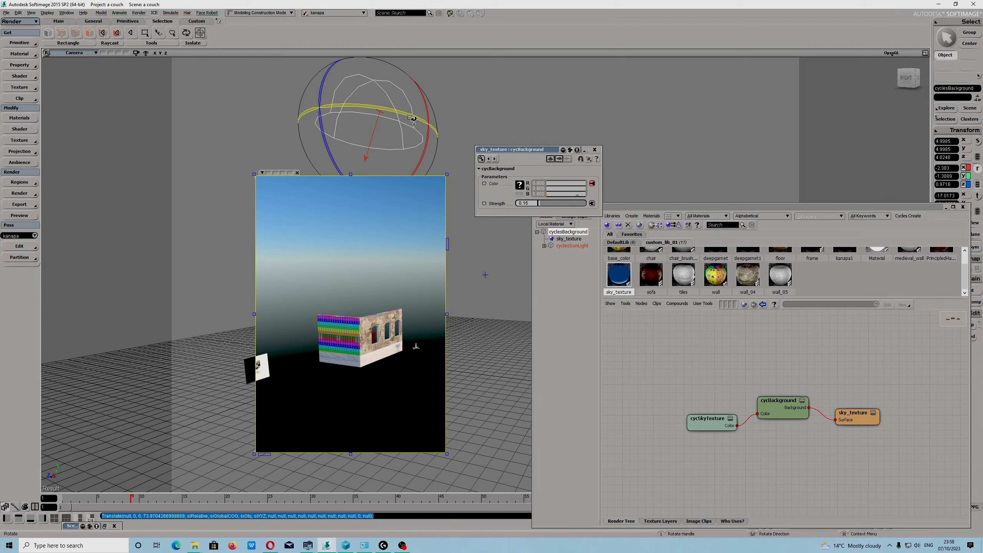
{"action": "left_click_drag", "start_coordinate": [428, 111], "coordinate": [427, 106]}
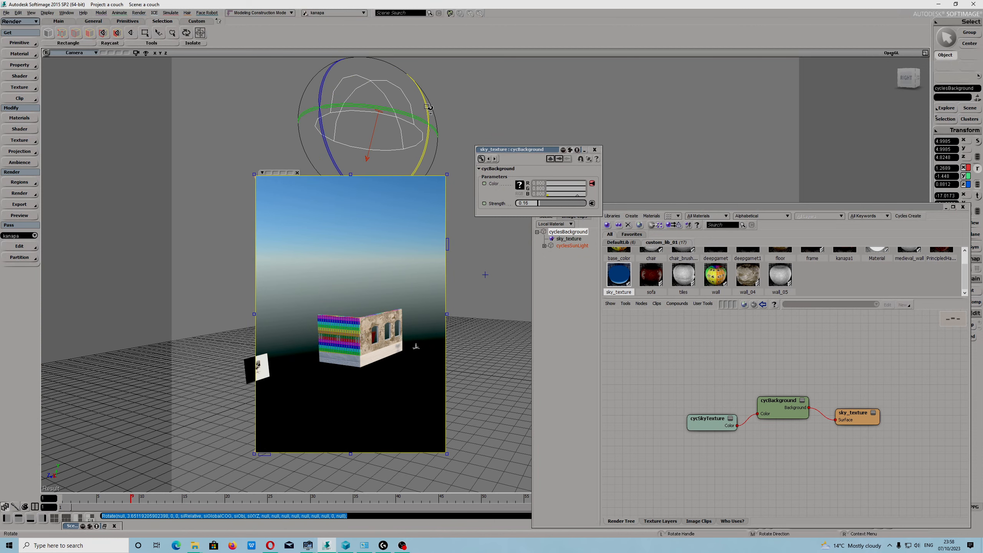
{"action": "left_click_drag", "start_coordinate": [427, 107], "coordinate": [394, 124]}
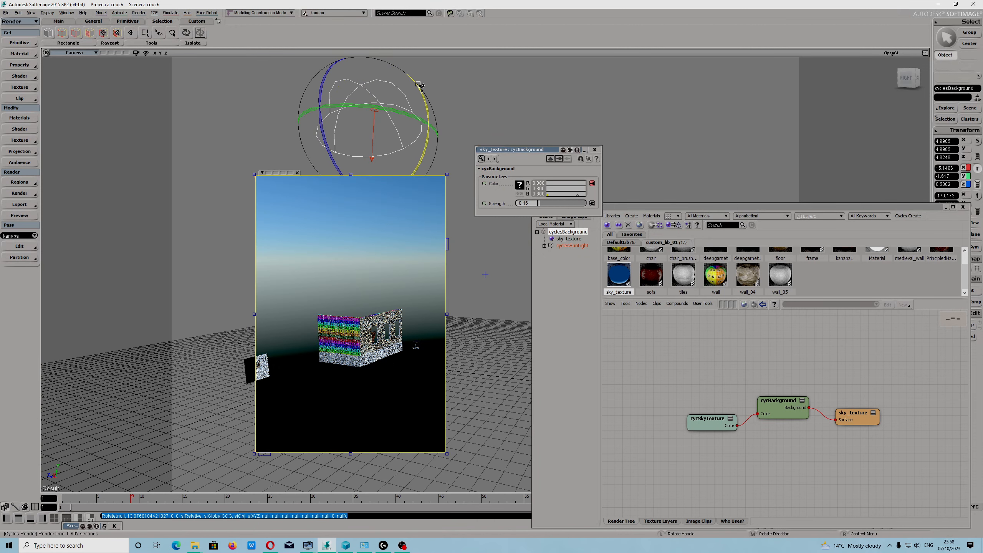
Move the render region down clear of the background light, and deselect the light
{"action": "left_click_drag", "start_coordinate": [514, 109], "coordinate": [512, 118], "text": "alt"}
{"action": "middle_click_drag", "start_coordinate": [488, 131], "coordinate": [486, 138], "text": "alt"}
{"action": "left_click_drag", "start_coordinate": [264, 176], "coordinate": [269, 216]}
{"action": "left_click_drag", "start_coordinate": [451, 276], "coordinate": [472, 213], "text": "alt"}
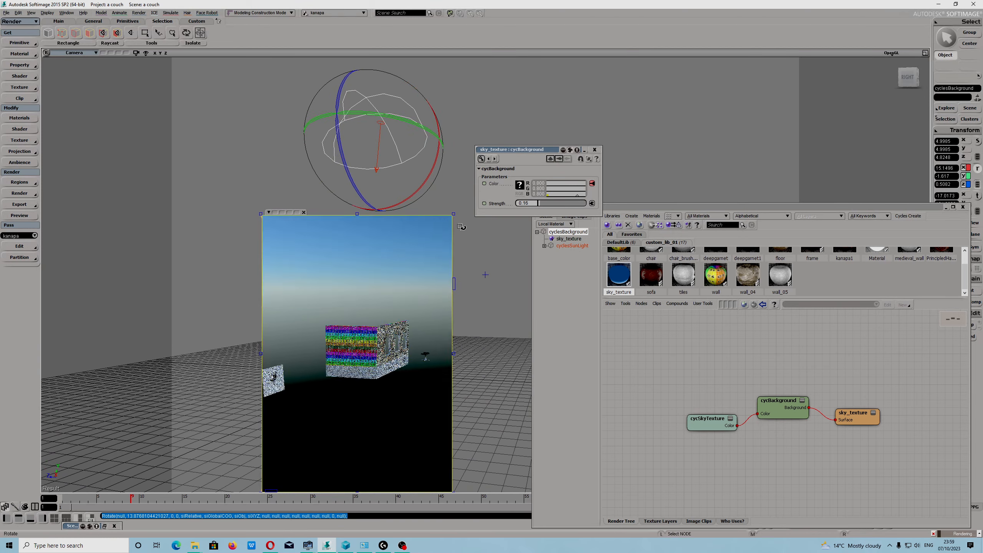
{"action": "left_click", "coordinate": [453, 136]}
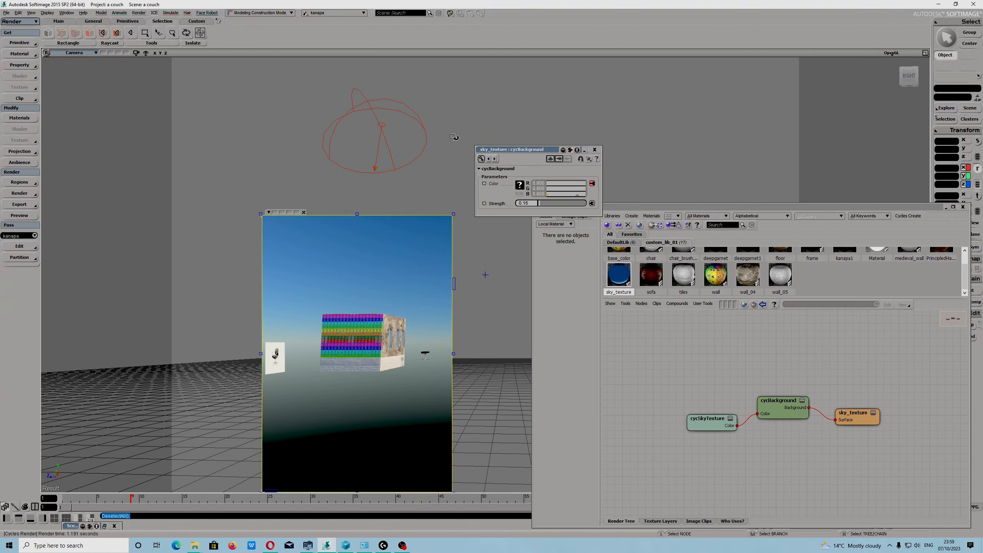
Select the cyclesSunLight arrow and rotate it around its X axis to about -131.5 degrees
{"action": "left_click", "coordinate": [375, 167]}
{"action": "left_click_drag", "start_coordinate": [441, 153], "coordinate": [396, 197]}
{"action": "left_click_drag", "start_coordinate": [396, 198], "coordinate": [419, 196]}
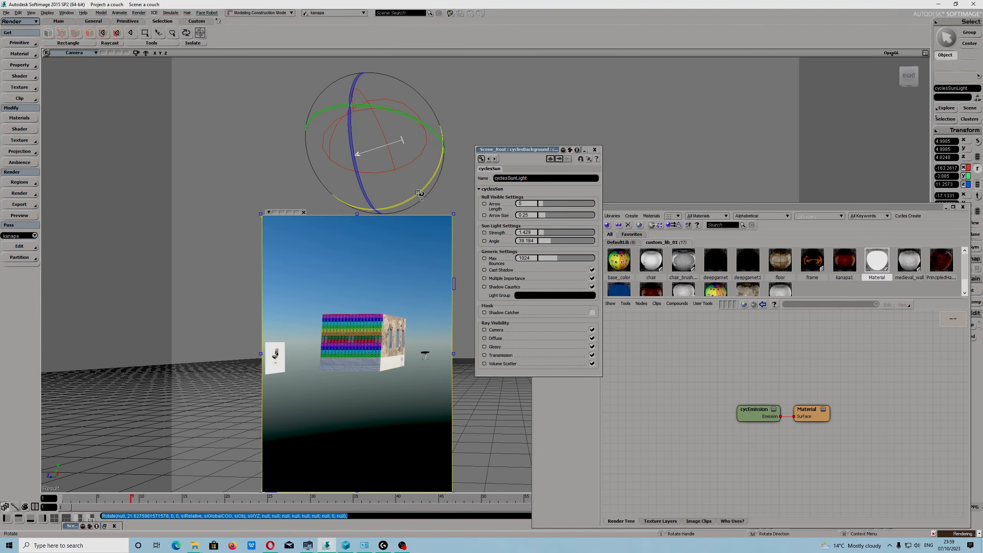
{"action": "left_click_drag", "start_coordinate": [419, 193], "coordinate": [436, 156]}
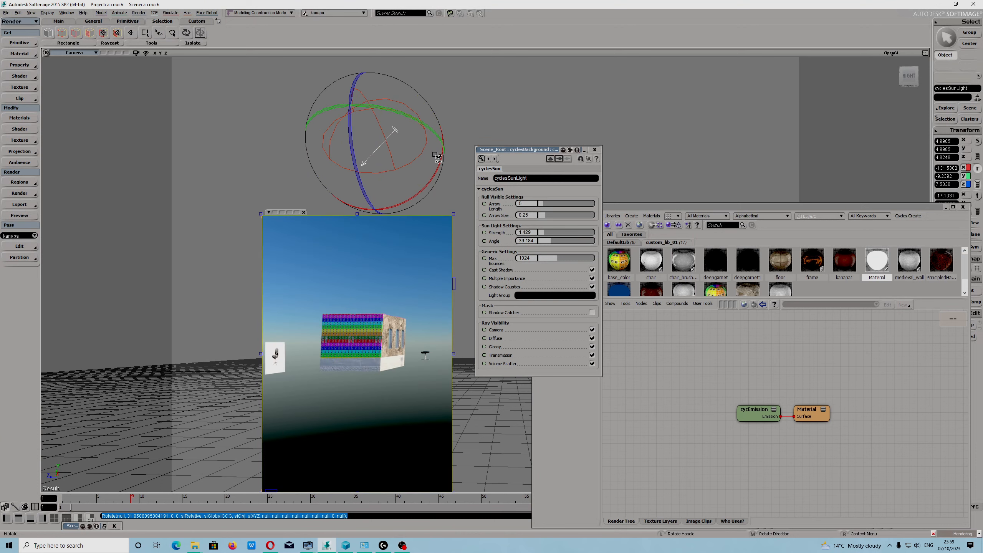
Reopen the sun light's properties and set its Strength to 0.204
{"action": "scroll", "coordinate": [448, 328], "scroll_direction": "up", "scroll_amount": 1}
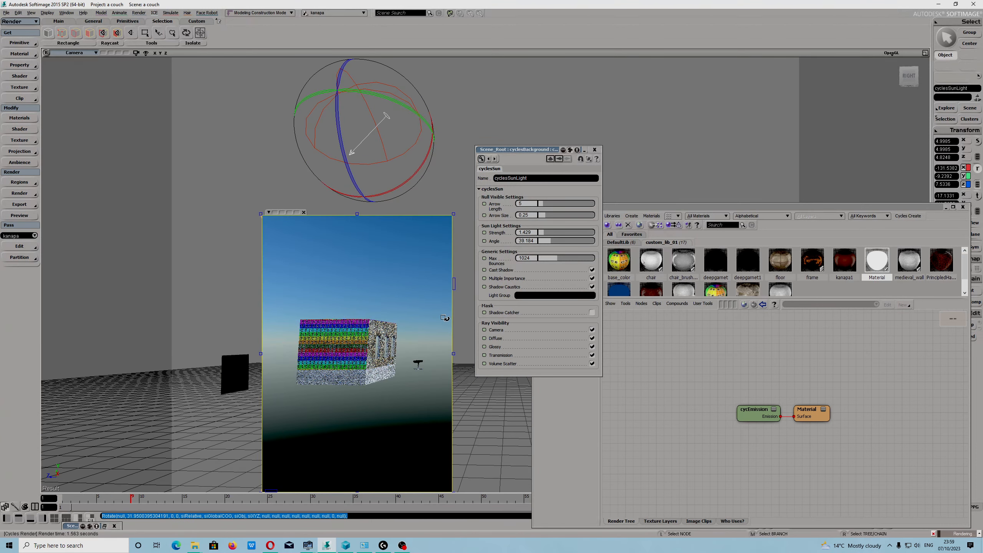
{"action": "scroll", "coordinate": [377, 374], "scroll_direction": "up", "scroll_amount": 2}
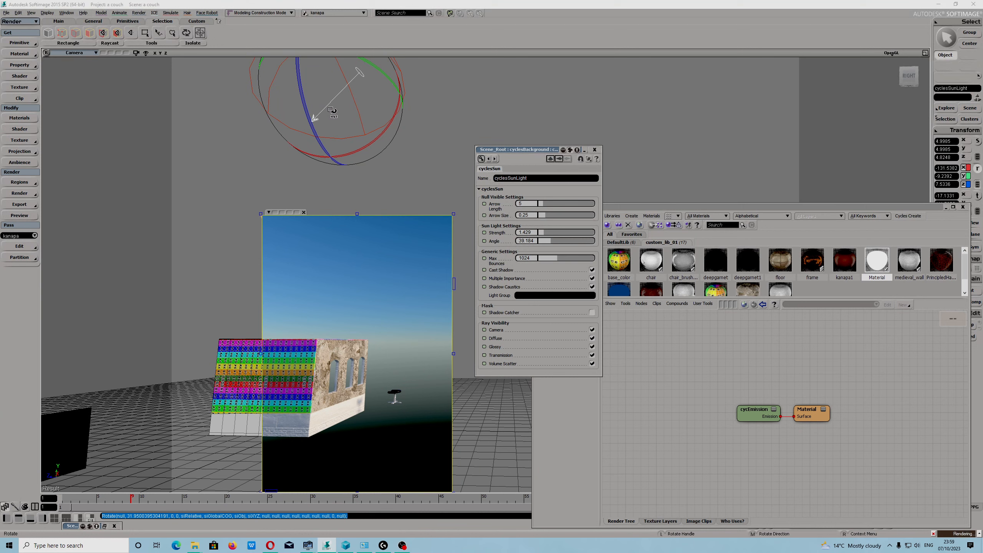
{"action": "left_click", "coordinate": [595, 149]}
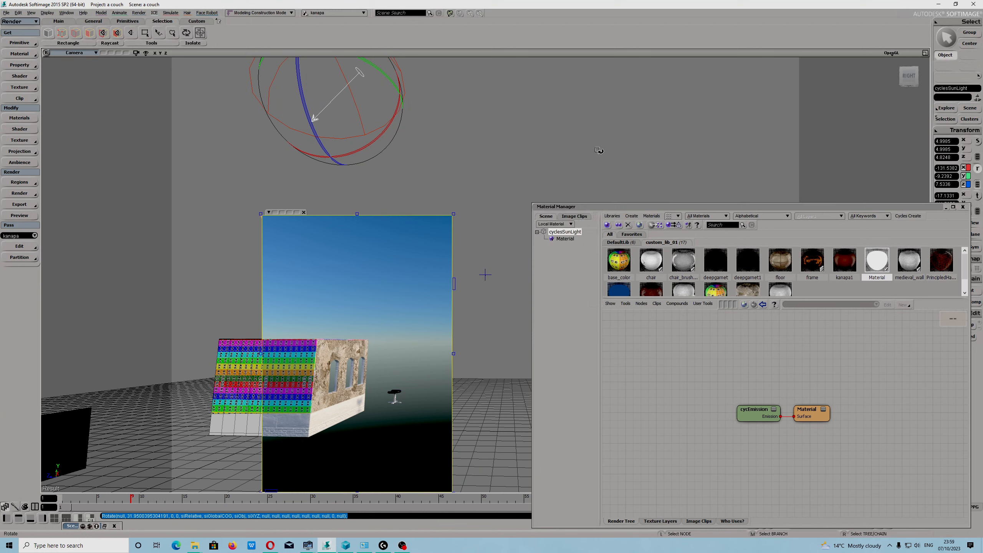
{"action": "left_click", "coordinate": [538, 120]}
{"action": "left_click", "coordinate": [327, 104]}
{"action": "key", "text": "Return"}
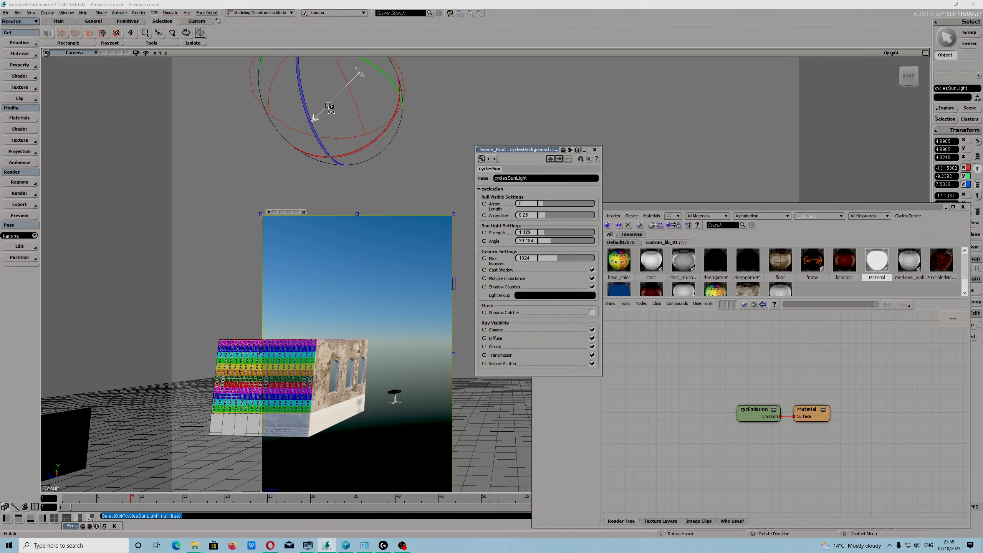
{"action": "left_click", "coordinate": [542, 235]}
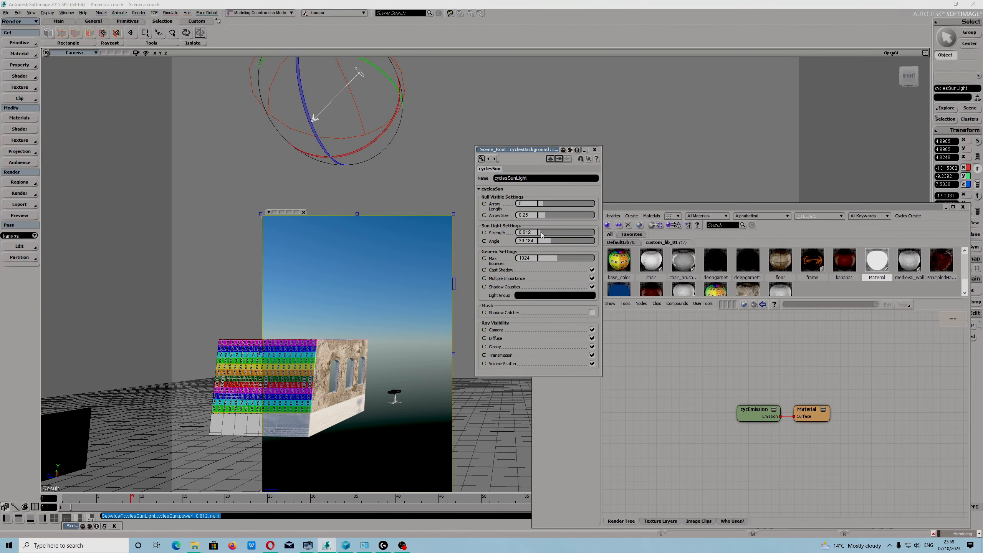
{"action": "left_click", "coordinate": [541, 234]}
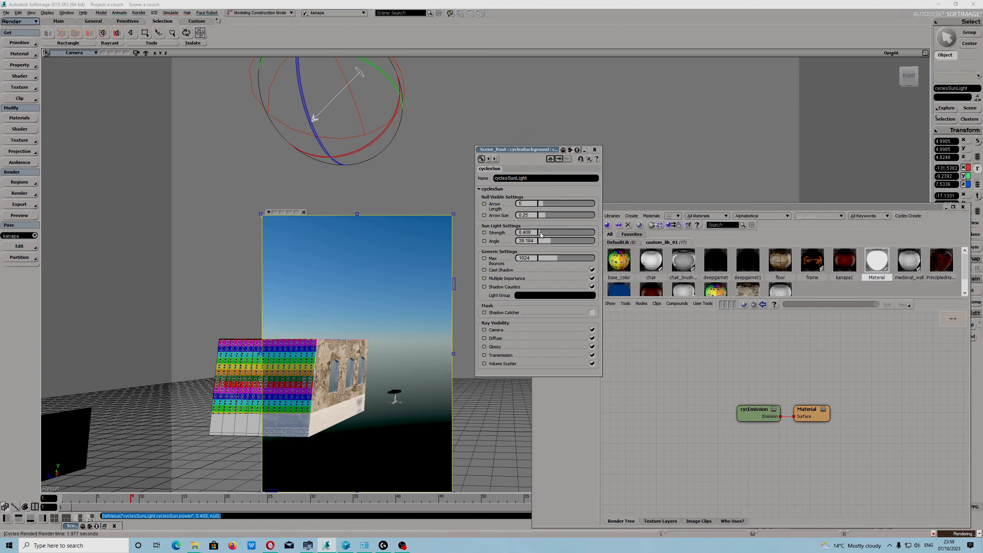
{"action": "left_click", "coordinate": [541, 235]}
Reselect the sun light and rotate it about -30.8 degrees around its Z axis
{"action": "right_click_drag", "start_coordinate": [426, 171], "coordinate": [367, 173]}
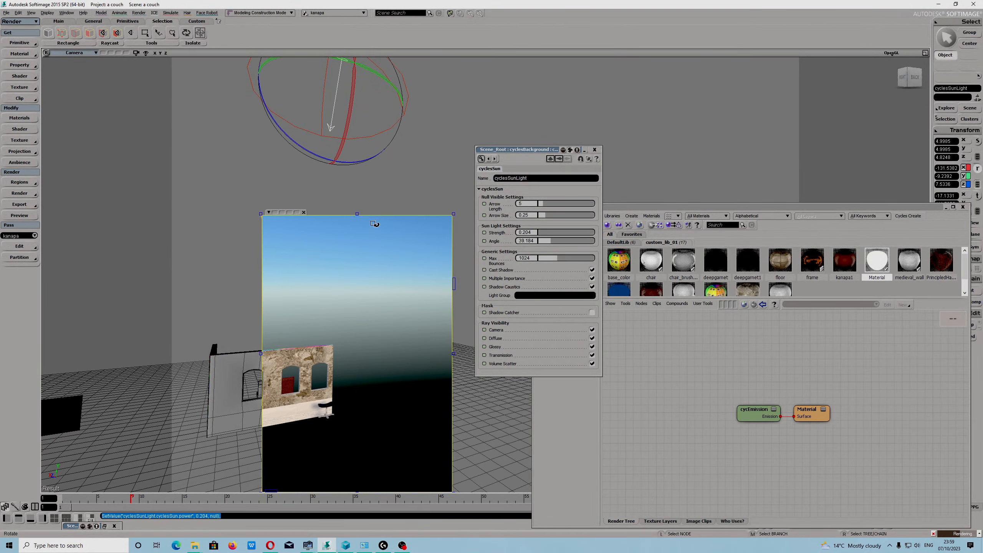
{"action": "middle_click_drag", "start_coordinate": [375, 197], "coordinate": [426, 177], "text": "alt"}
{"action": "left_click_drag", "start_coordinate": [427, 177], "coordinate": [363, 276], "text": "alt"}
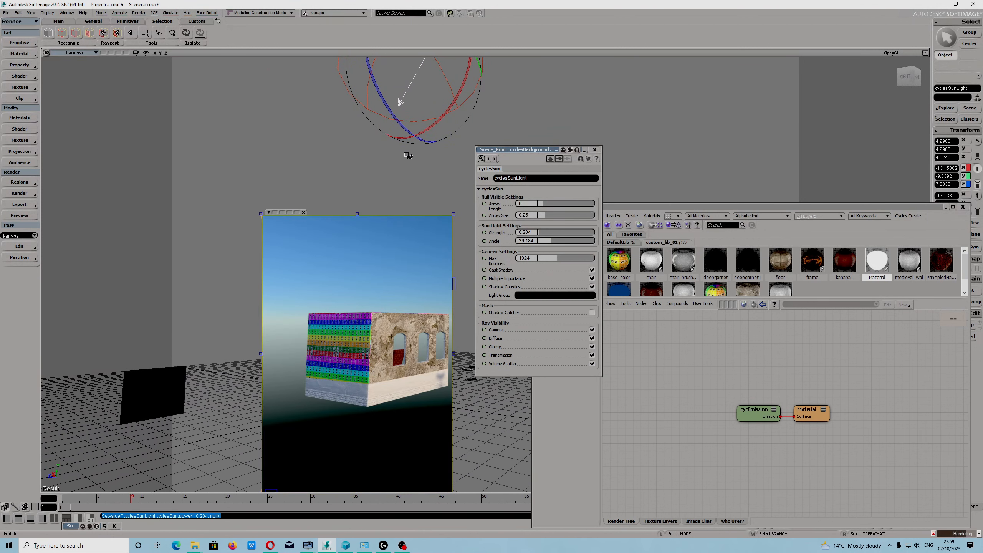
{"action": "left_click", "coordinate": [419, 101]}
{"action": "left_click", "coordinate": [406, 99]}
{"action": "scroll", "coordinate": [586, 99], "scroll_direction": "down", "scroll_amount": 2}
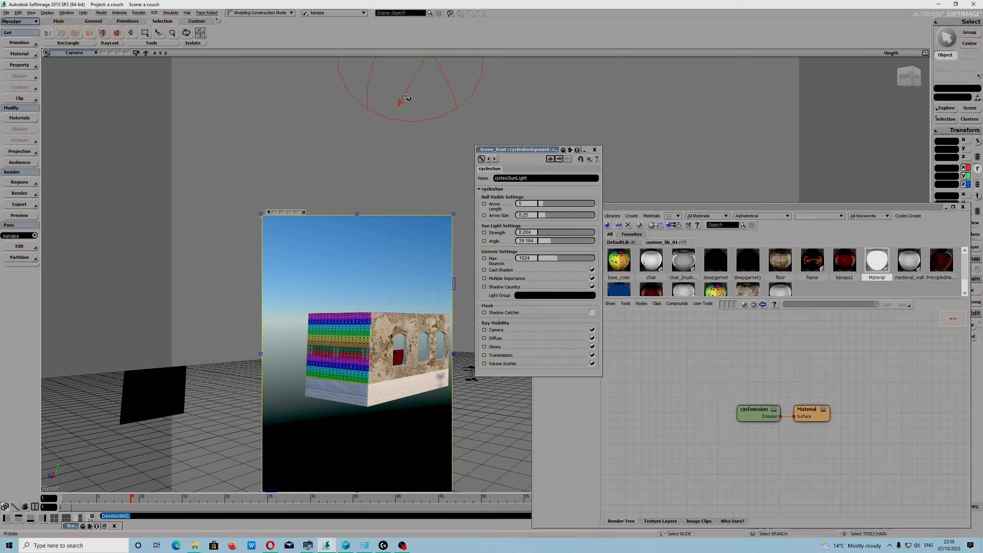
{"action": "left_click_drag", "start_coordinate": [585, 99], "coordinate": [440, 46], "text": "alt"}
{"action": "left_click_drag", "start_coordinate": [360, 84], "coordinate": [445, 100]}
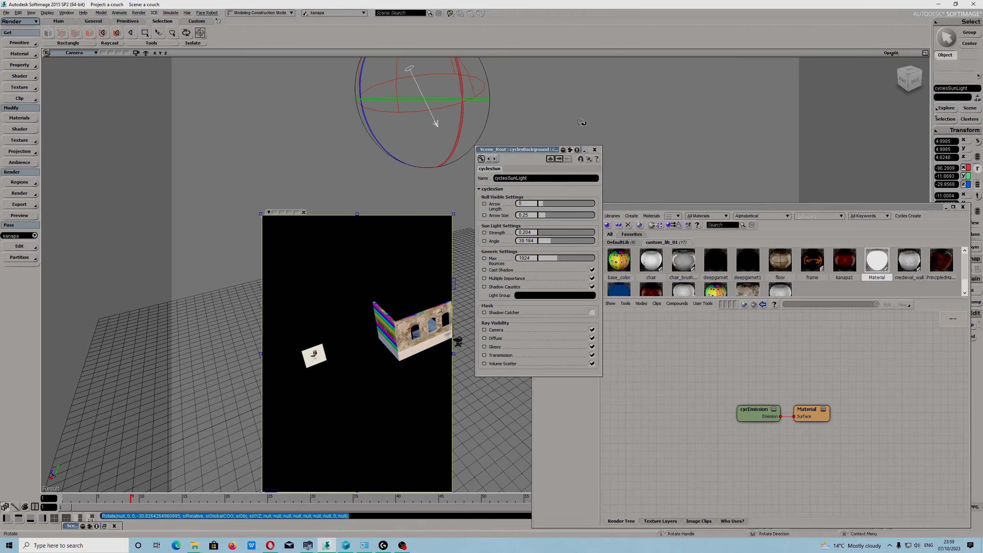
Move the render region over the colored grid wall of the building in a close, low view
{"action": "left_click_drag", "start_coordinate": [599, 112], "coordinate": [411, 351], "text": "alt"}
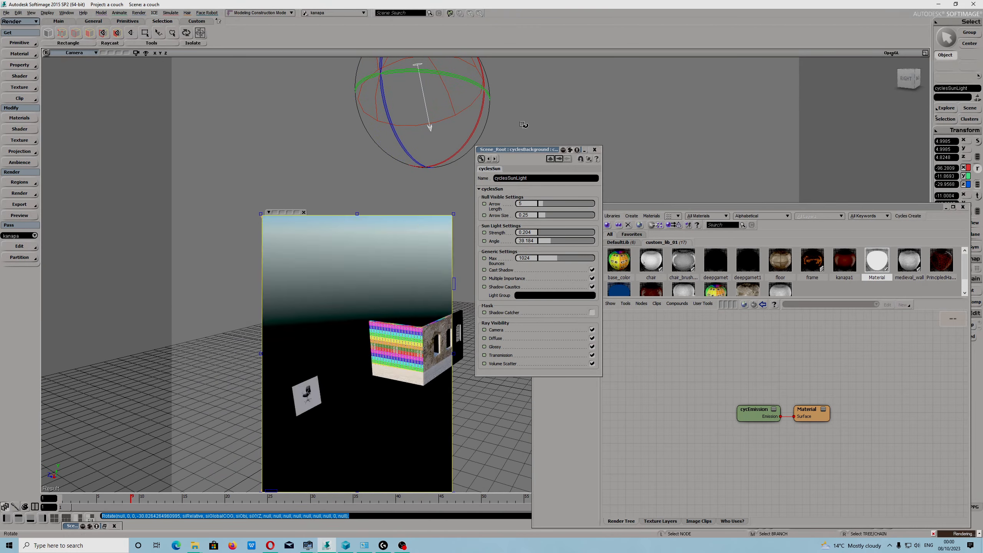
{"action": "middle_click_drag", "start_coordinate": [525, 126], "coordinate": [494, 120], "text": "alt"}
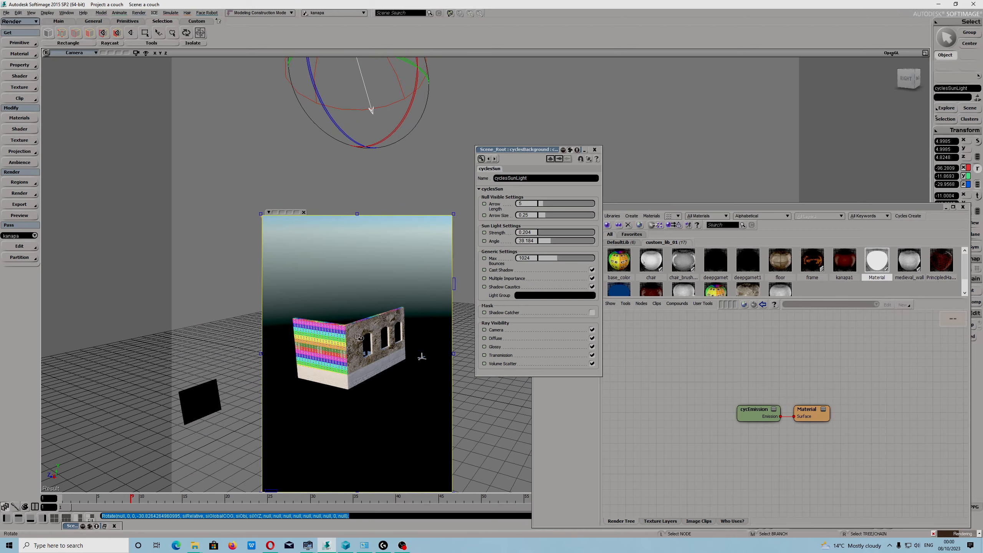
{"action": "left_click_drag", "start_coordinate": [416, 195], "coordinate": [419, 367], "text": "alt"}
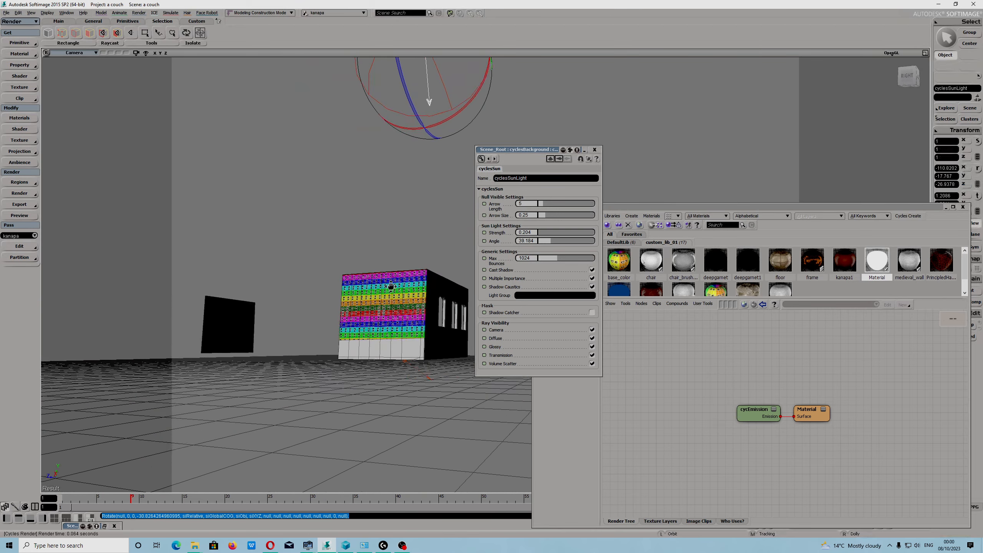
{"action": "scroll", "coordinate": [476, 402], "scroll_direction": "up", "scroll_amount": 4}
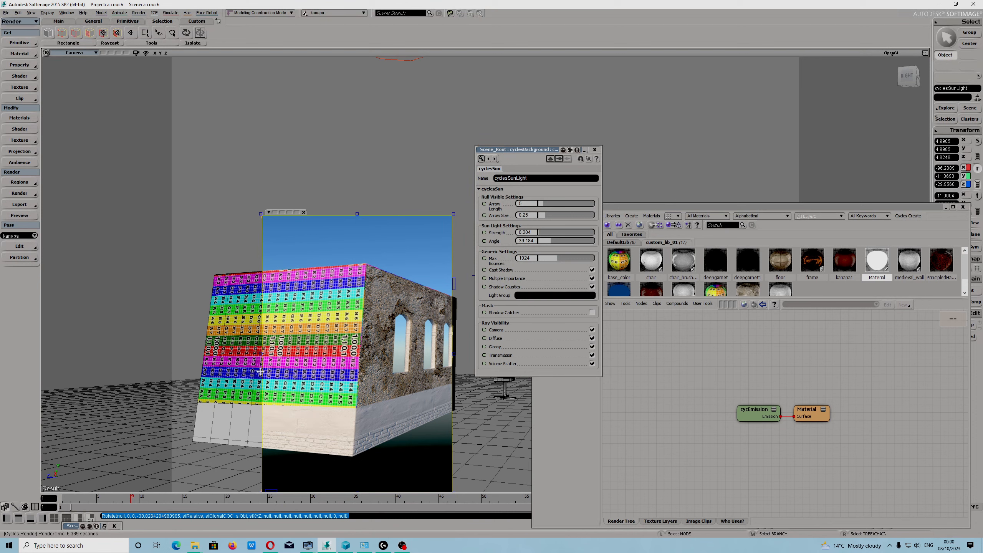
{"action": "left_click_drag", "start_coordinate": [262, 371], "coordinate": [186, 359]}
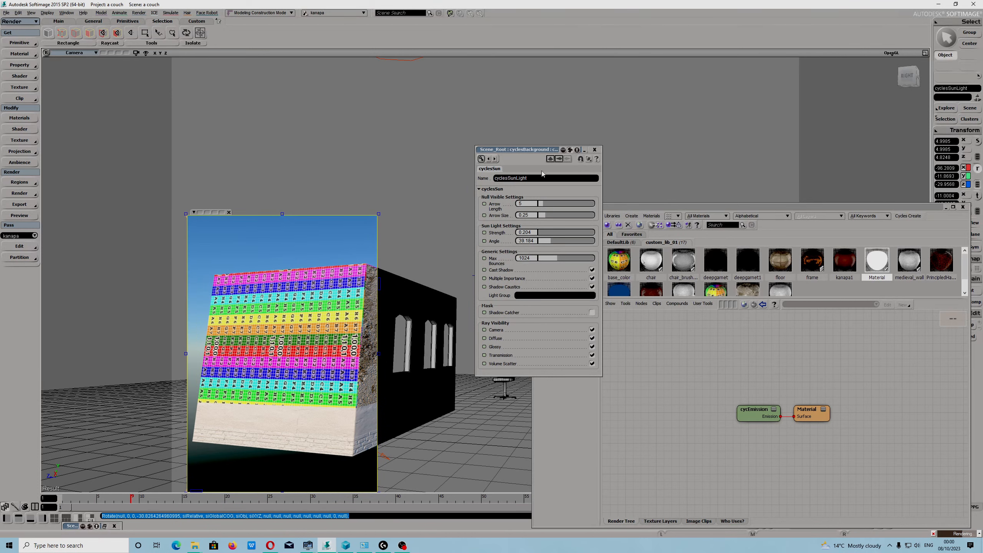
Check the available pass renderers in the Render Manager, keep Cycles Renderer, and close the manager
{"action": "left_click", "coordinate": [30, 197]}
{"action": "left_click", "coordinate": [66, 272]}
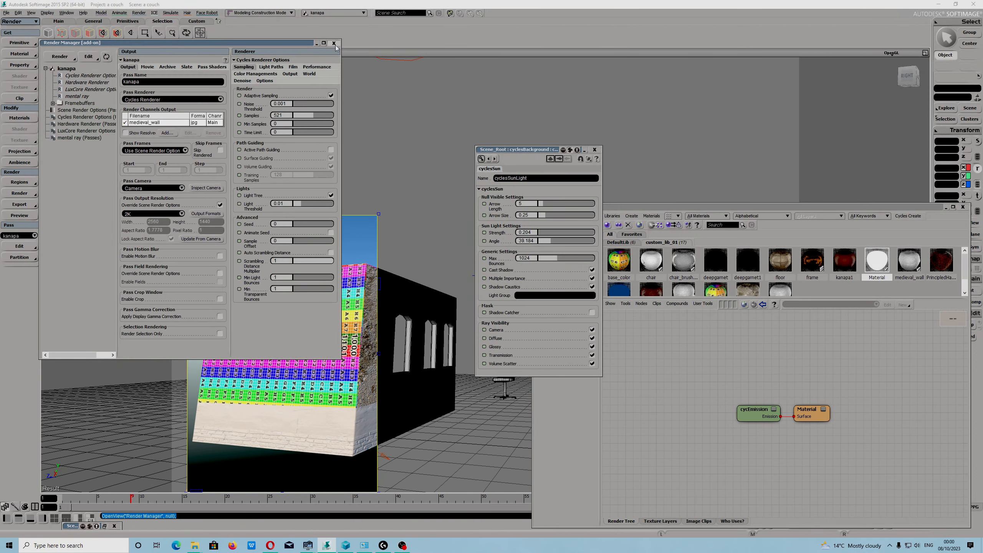
{"action": "left_click", "coordinate": [150, 101]}
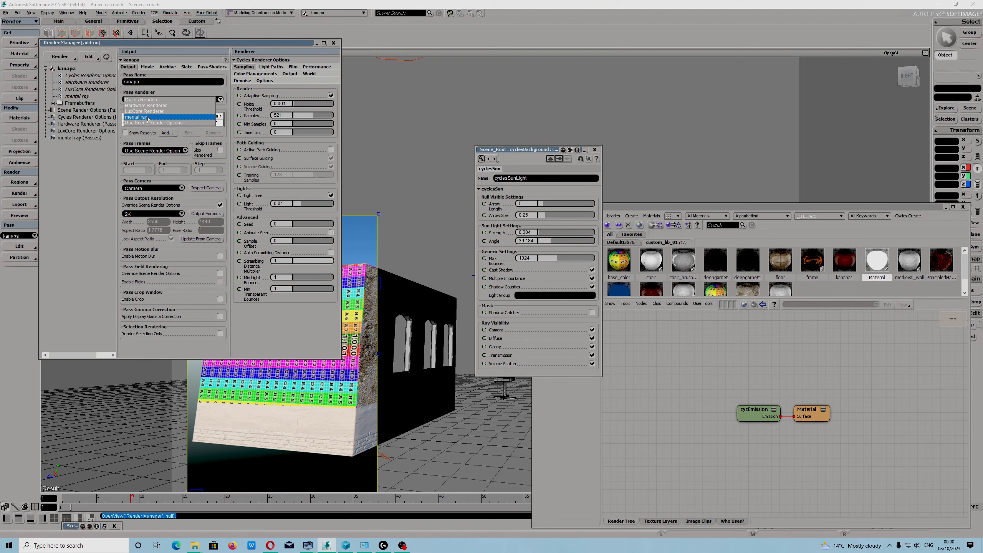
{"action": "left_click", "coordinate": [159, 100]}
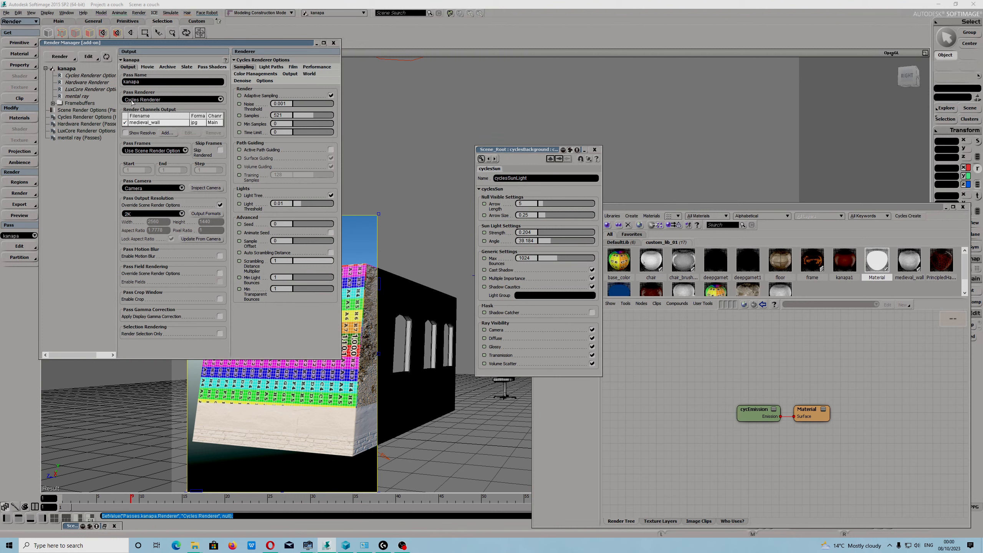
{"action": "left_click", "coordinate": [334, 43]}
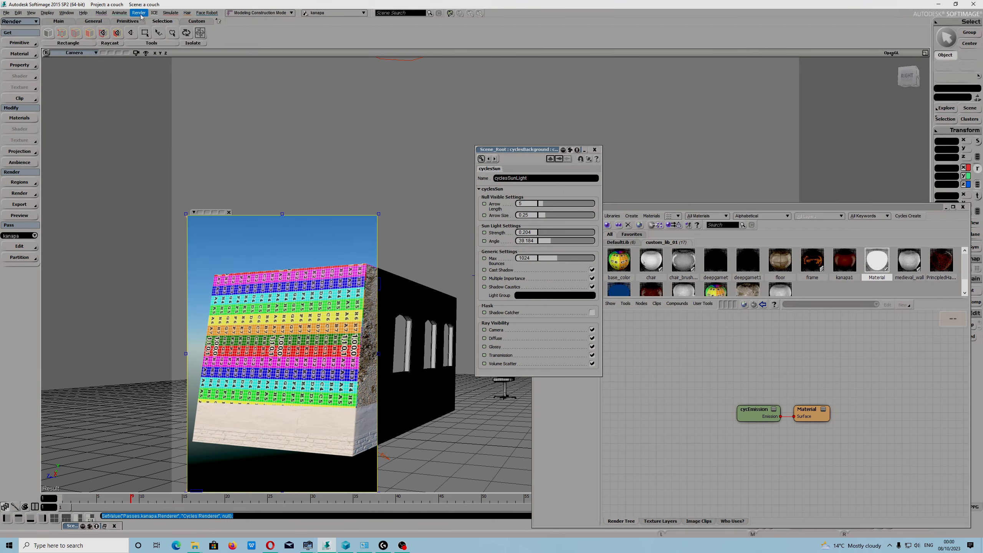
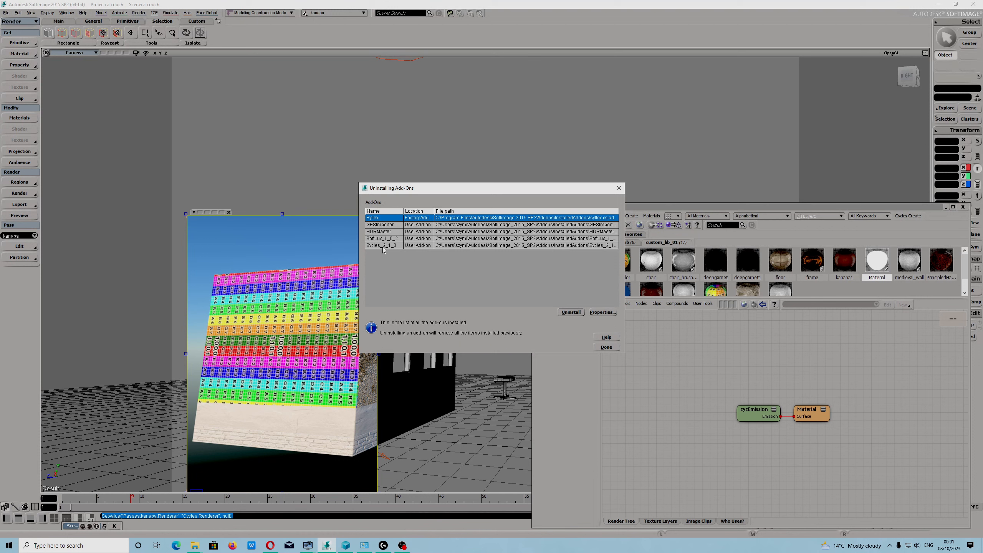
Highlight the Sycles_2_1_3 add-on in the installed add-ons list and close the list without uninstalling anything
{"action": "left_click", "coordinate": [383, 246]}
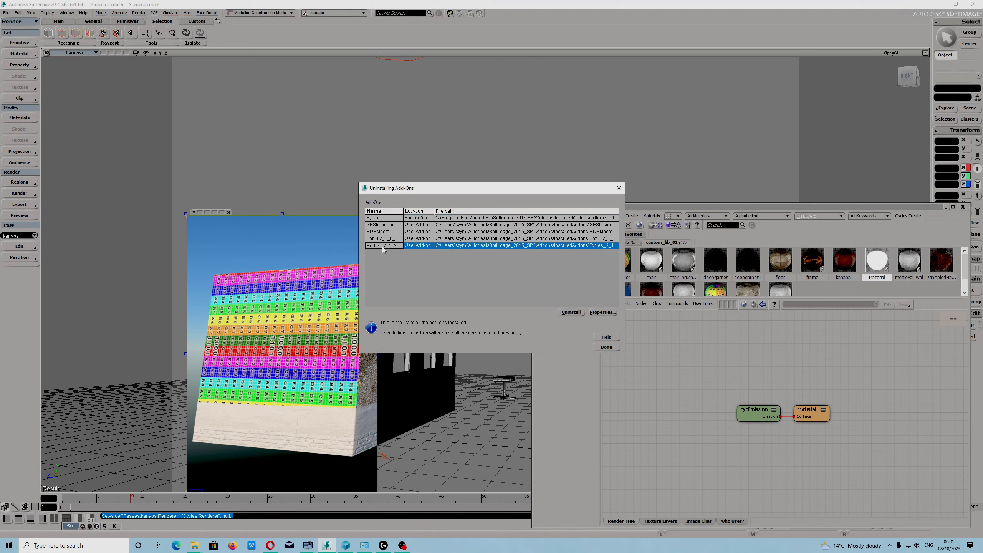
{"action": "left_click", "coordinate": [619, 188]}
Widen the render region to cover the whole building and minimize the Material Manager
{"action": "left_click_drag", "start_coordinate": [379, 353], "coordinate": [475, 353]}
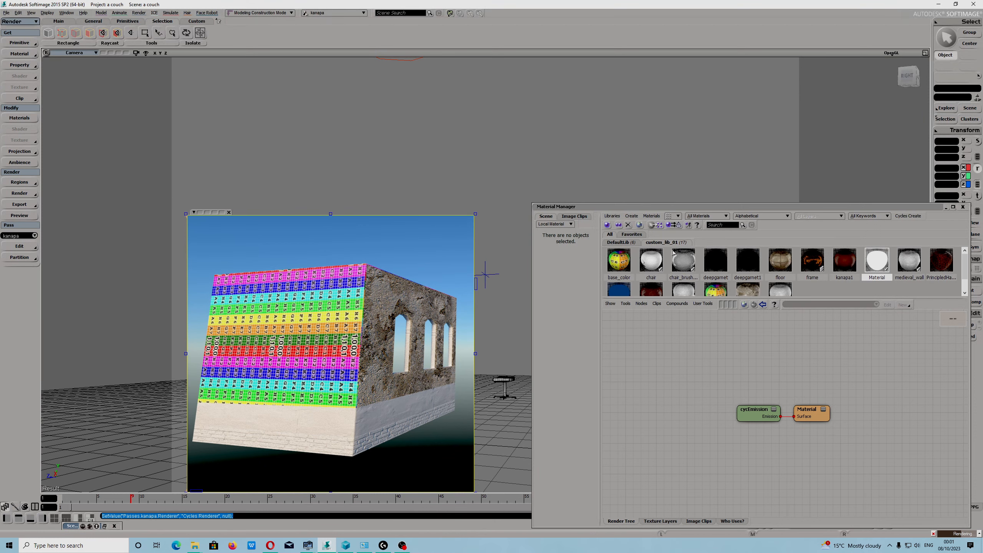
{"action": "left_click", "coordinate": [946, 209]}
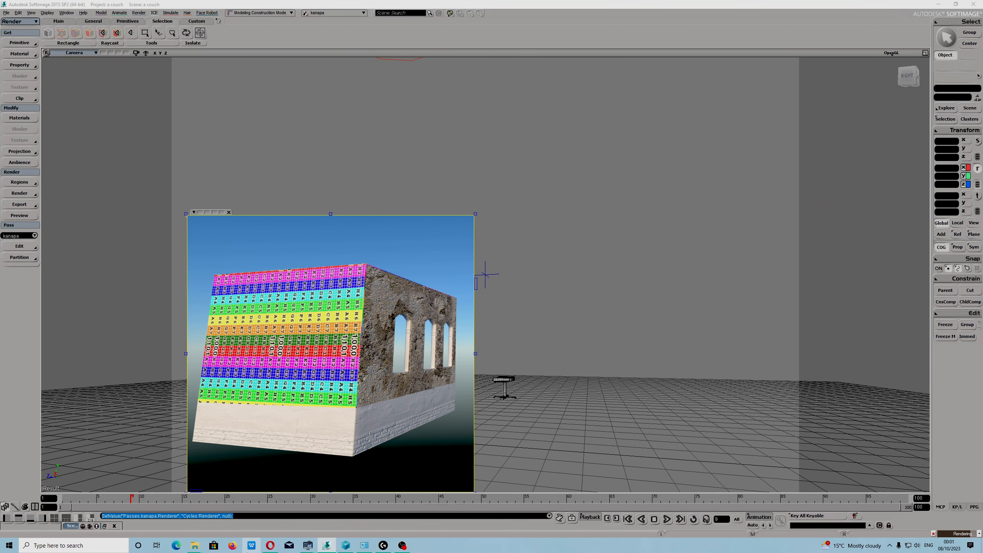
Move the system failure message away from the building in the camera view
{"action": "left_click", "coordinate": [308, 546]}
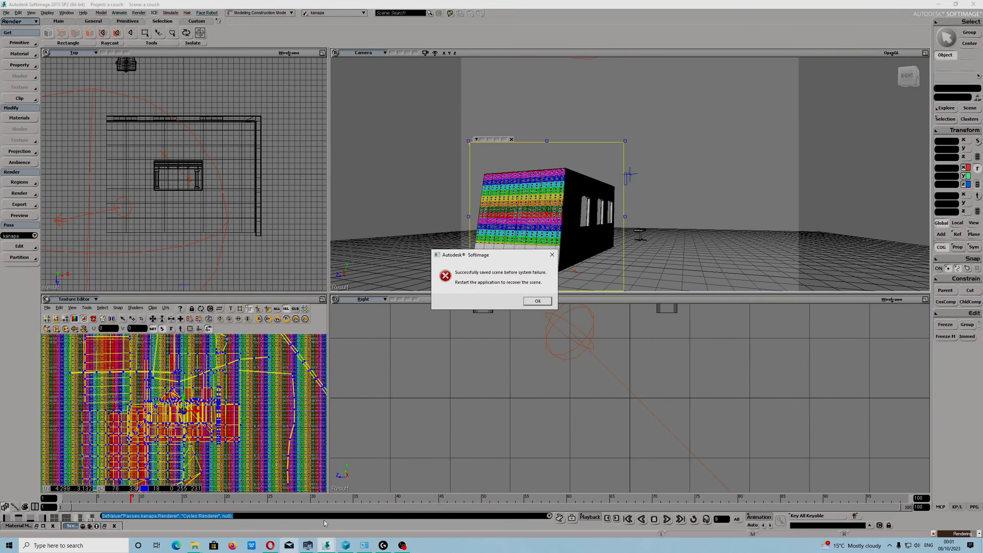
{"action": "left_click_drag", "start_coordinate": [471, 258], "coordinate": [689, 298]}
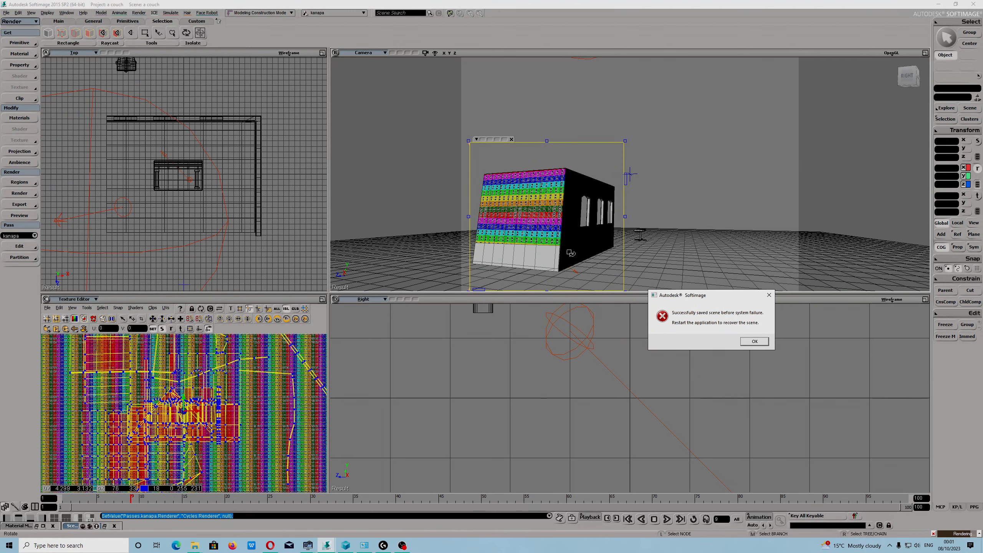
{"action": "left_click", "coordinate": [403, 546]}
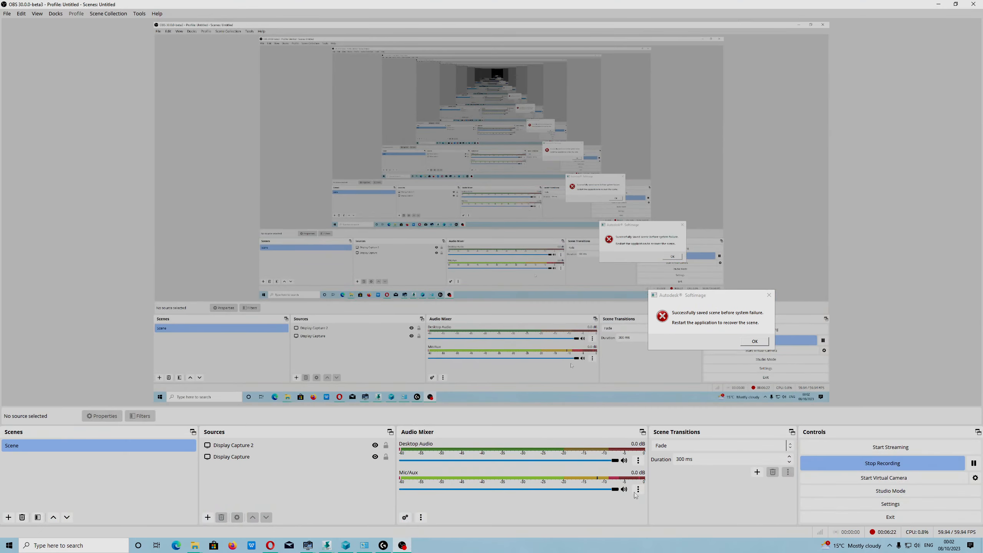
{"action": "left_click", "coordinate": [975, 463]}
{"action": "left_click", "coordinate": [939, 4]}
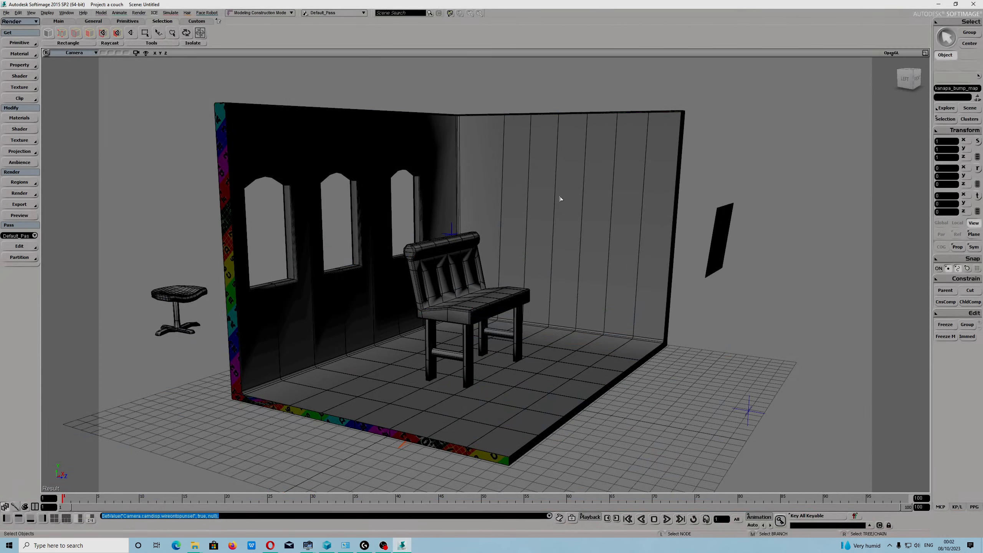
Show the four-viewport layout and make the render regions of all viewports use the current pass options
{"action": "left_click", "coordinate": [32, 183]}
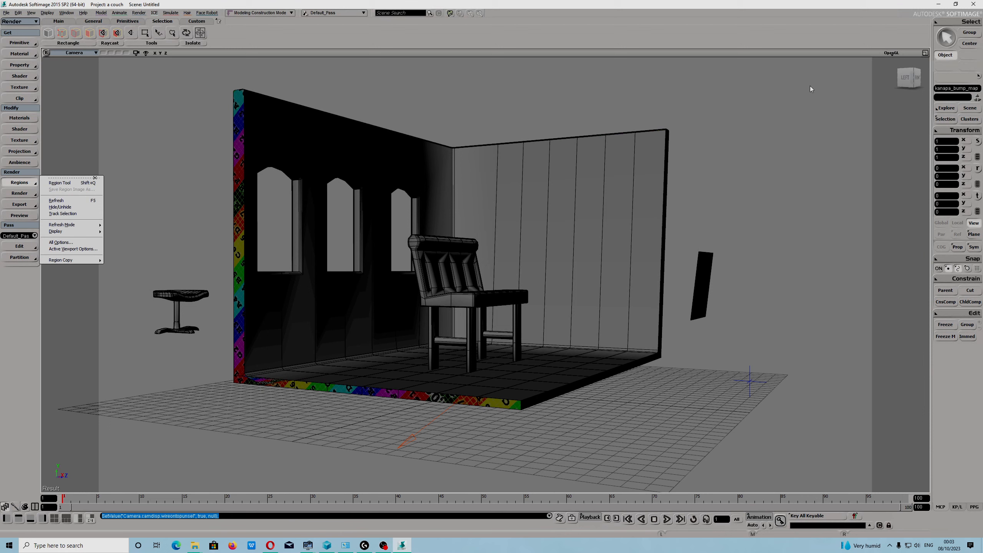
{"action": "left_click", "coordinate": [926, 53]}
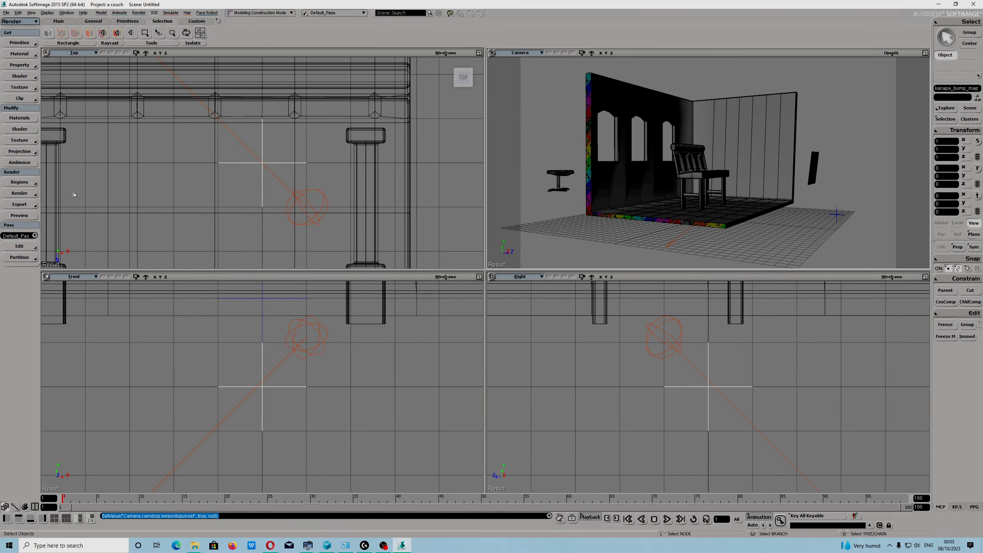
{"action": "left_click", "coordinate": [32, 194]}
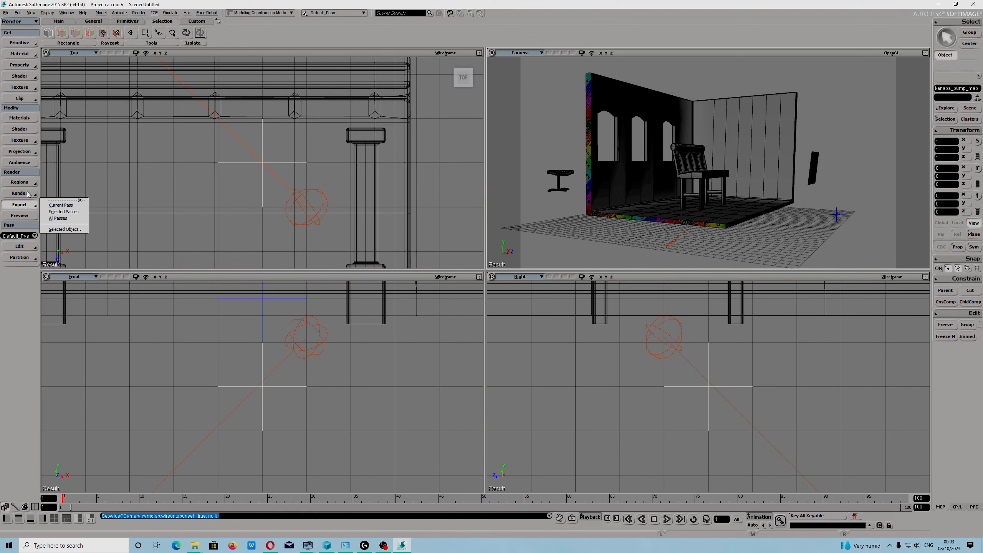
{"action": "left_click", "coordinate": [29, 187]}
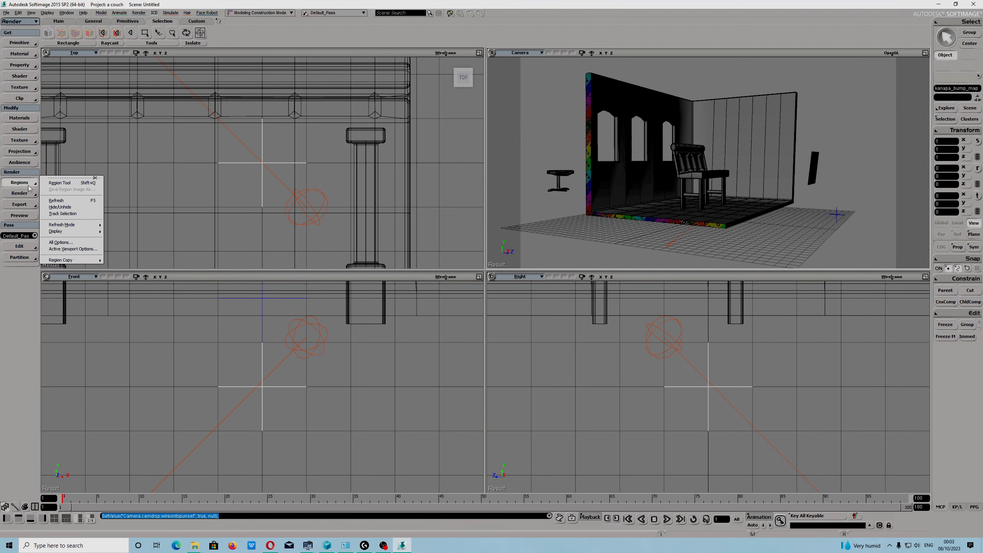
{"action": "left_click", "coordinate": [68, 250]}
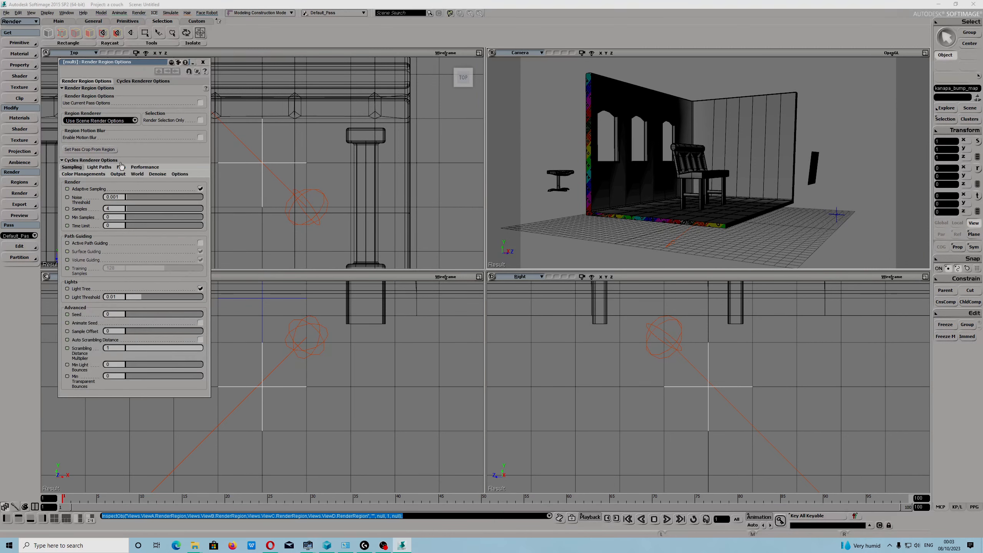
{"action": "left_click", "coordinate": [200, 103]}
{"action": "left_click", "coordinate": [203, 62]}
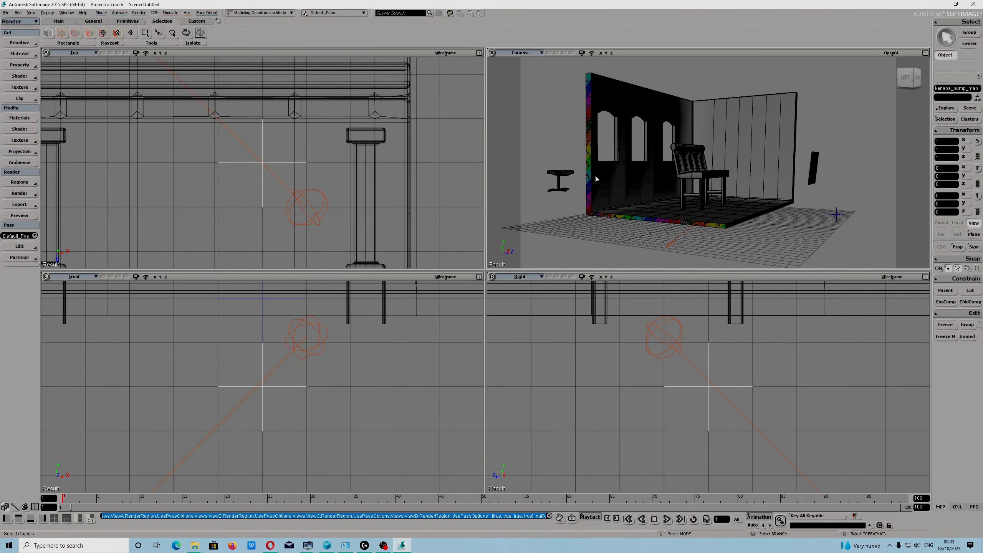
Clear the building selection and find the light above the building in the camera view
{"action": "left_click_drag", "start_coordinate": [557, 119], "coordinate": [653, 201]}
{"action": "left_click", "coordinate": [645, 208]}
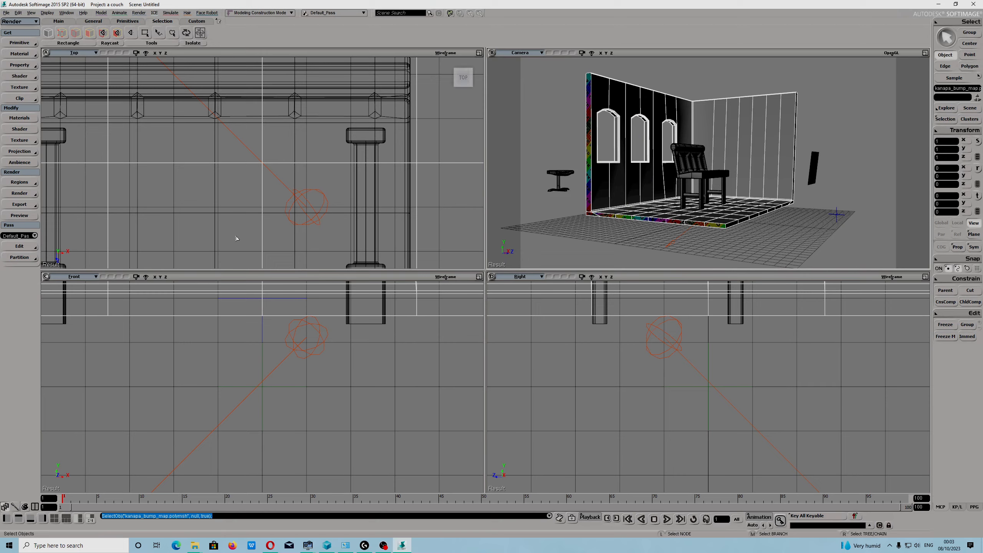
{"action": "left_click", "coordinate": [546, 136]}
{"action": "key", "text": "s"}
{"action": "left_click_drag", "start_coordinate": [626, 184], "coordinate": [690, 222]}
{"action": "key", "text": "s"}
{"action": "right_click_drag", "start_coordinate": [791, 182], "coordinate": [810, 158]}
{"action": "middle_click_drag", "start_coordinate": [810, 158], "coordinate": [784, 154]}
{"action": "left_click_drag", "start_coordinate": [785, 154], "coordinate": [794, 248]}
{"action": "middle_click_drag", "start_coordinate": [794, 247], "coordinate": [772, 215]}
{"action": "mouse_move", "coordinate": [779, 191]}
{"action": "right_mouse_down"}
{"action": "mouse_move", "coordinate": [790, 171]}
{"action": "mouse_move", "coordinate": [783, 182]}
{"action": "mouse_move", "coordinate": [794, 194]}
{"action": "right_mouse_up"}
{"action": "middle_click_drag", "start_coordinate": [794, 193], "coordinate": [778, 199]}
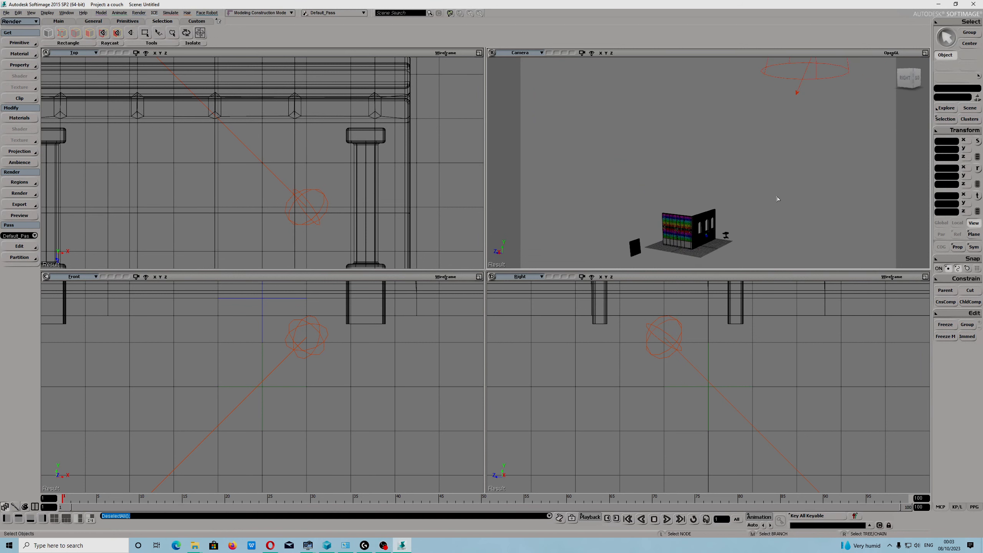
{"action": "key", "text": "s"}
{"action": "left_click_drag", "start_coordinate": [761, 178], "coordinate": [751, 193]}
{"action": "key", "text": "v"}
{"action": "key", "text": "space"}
{"action": "left_click", "coordinate": [823, 81]}
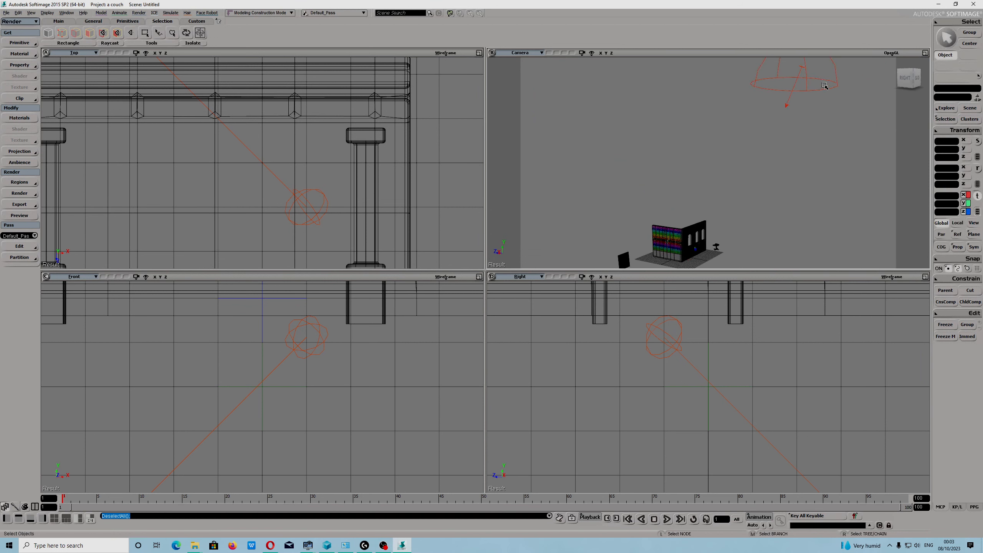
Rotate the light above the building by about 22.6 degrees around X and about -23.7 degrees around Z
{"action": "key", "text": "s"}
{"action": "middle_click_drag", "start_coordinate": [808, 153], "coordinate": [790, 168]}
{"action": "right_click_drag", "start_coordinate": [790, 168], "coordinate": [798, 207]}
{"action": "left_click_drag", "start_coordinate": [744, 118], "coordinate": [686, 116]}
{"action": "key", "text": "s"}
{"action": "right_click_drag", "start_coordinate": [744, 180], "coordinate": [728, 184]}
{"action": "key", "text": "space"}
{"action": "left_click", "coordinate": [716, 133]}
{"action": "left_click", "coordinate": [701, 125]}
{"action": "key", "text": "c"}
{"action": "key", "text": "s"}
{"action": "right_click_drag", "start_coordinate": [756, 181], "coordinate": [787, 176]}
{"action": "left_click_drag", "start_coordinate": [739, 91], "coordinate": [727, 80]}
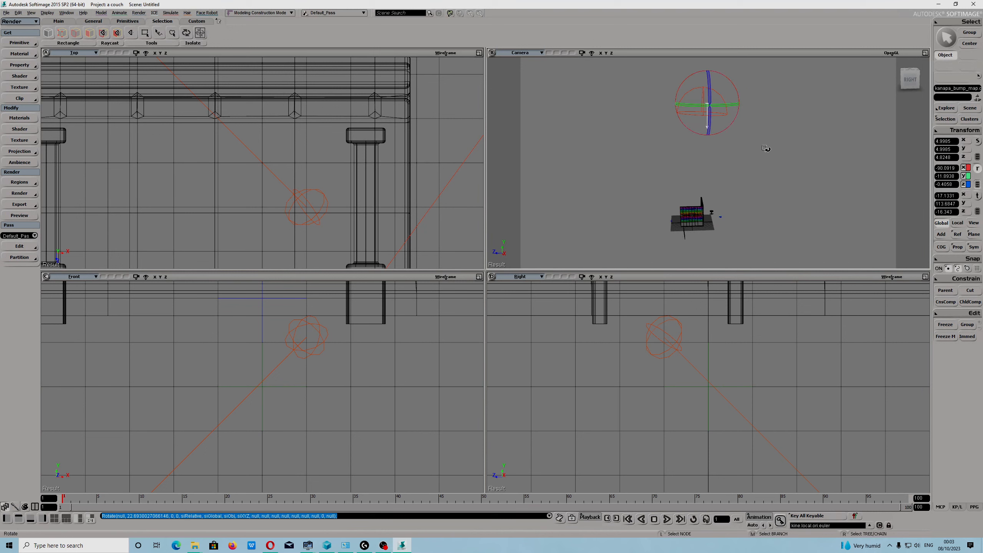
{"action": "key", "text": "s"}
{"action": "right_click_drag", "start_coordinate": [773, 184], "coordinate": [748, 193]}
{"action": "left_click_drag", "start_coordinate": [685, 90], "coordinate": [674, 106]}
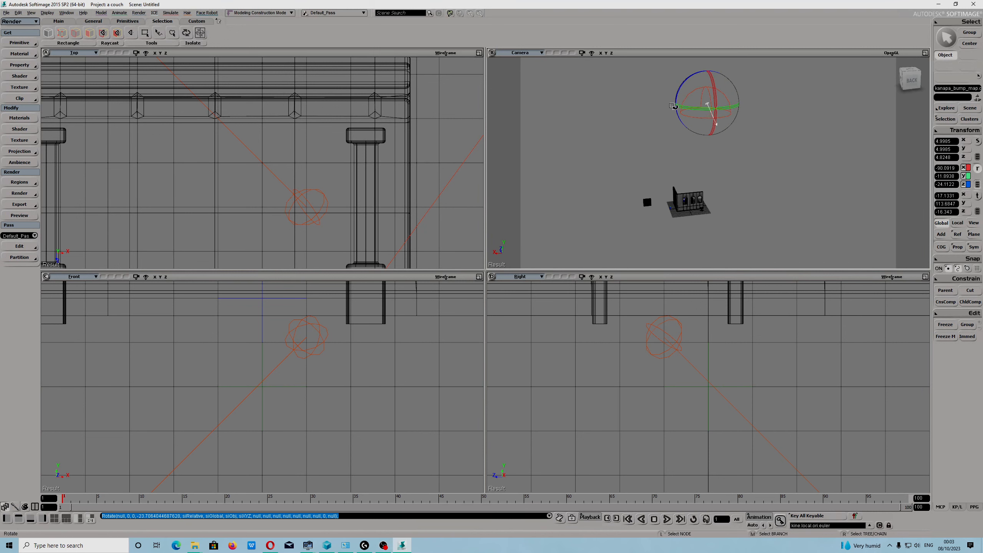
Move the dome-shaped light above the building by about 67 units along X
{"action": "left_click", "coordinate": [818, 119]}
{"action": "key", "text": "v"}
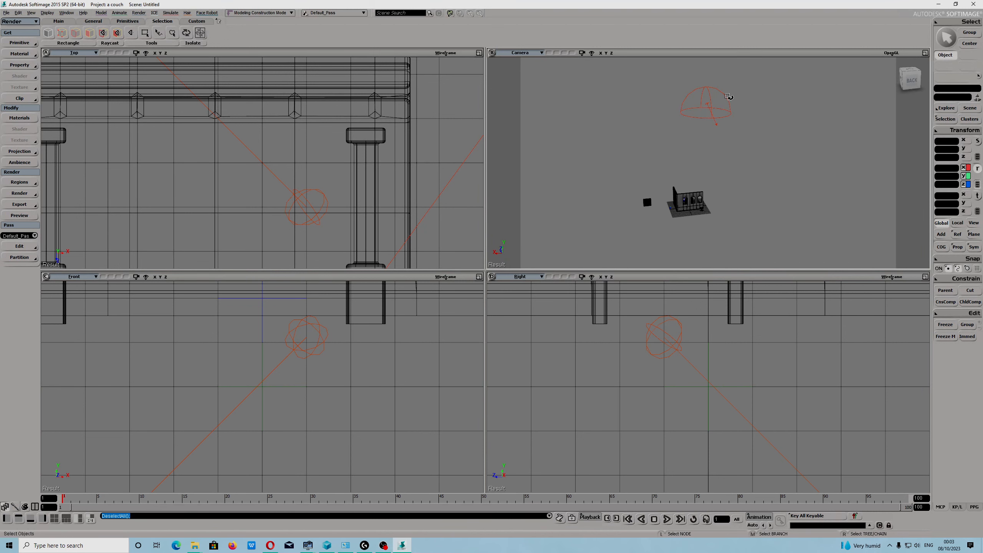
{"action": "left_click", "coordinate": [730, 97]}
{"action": "left_click_drag", "start_coordinate": [675, 113], "coordinate": [609, 137]}
Frame the building mesh in the camera view and draw a render region over the lower part of its colour-striped wall
{"action": "key", "text": "s"}
{"action": "right_click_drag", "start_coordinate": [689, 242], "coordinate": [809, 225]}
{"action": "scroll", "coordinate": [636, 243], "scroll_direction": "up", "scroll_amount": 5}
{"action": "key", "text": "s"}
{"action": "left_click_drag", "start_coordinate": [688, 218], "coordinate": [732, 161]}
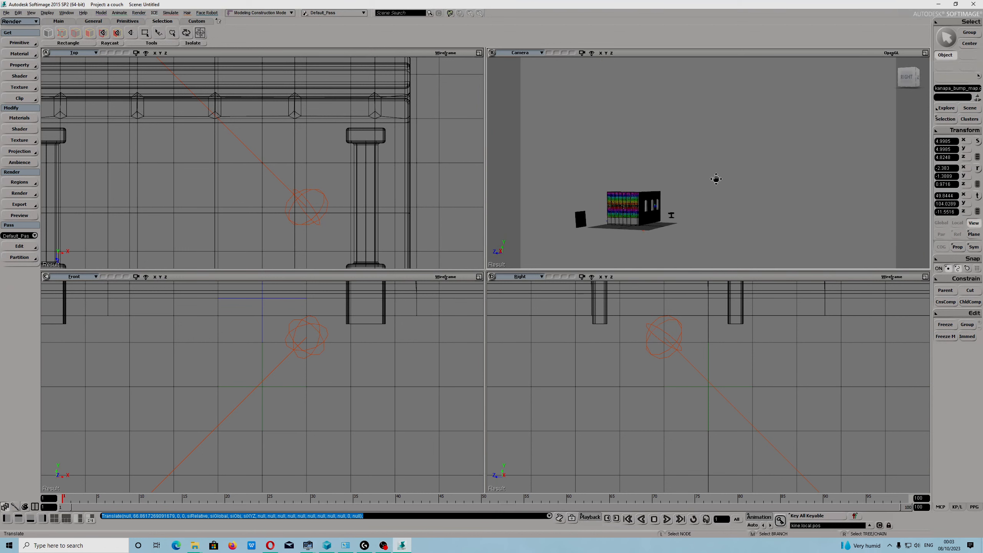
{"action": "left_click", "coordinate": [638, 201]}
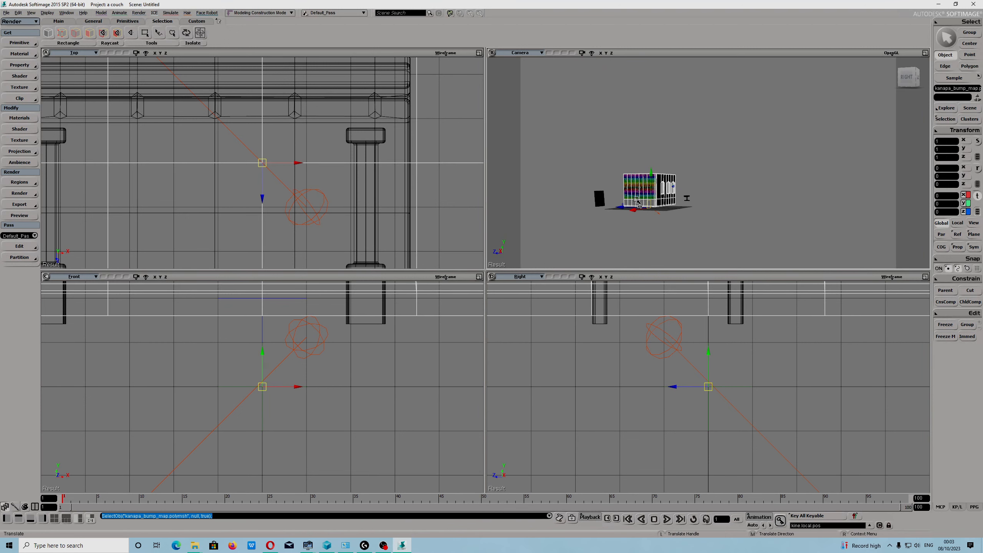
{"action": "key", "text": "f"}
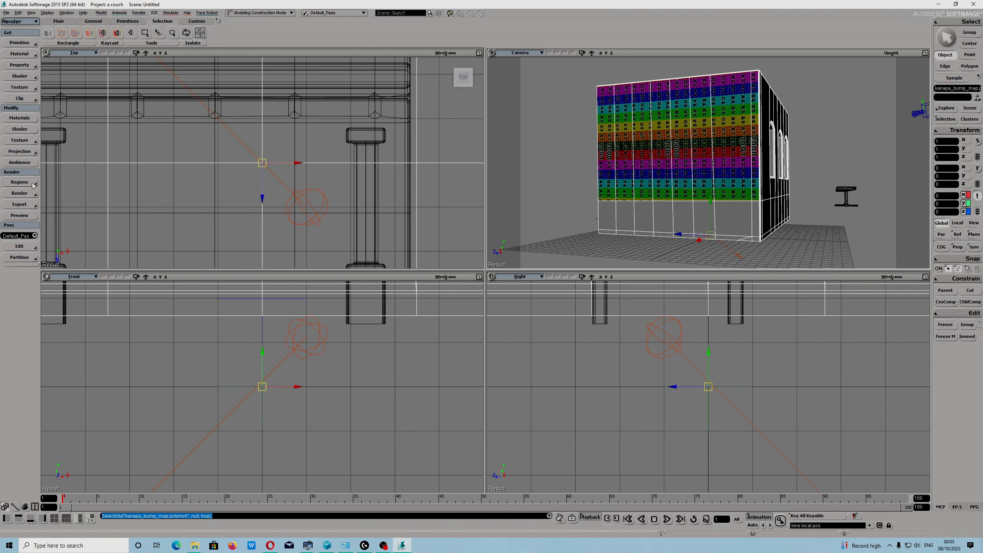
{"action": "left_click", "coordinate": [33, 186]}
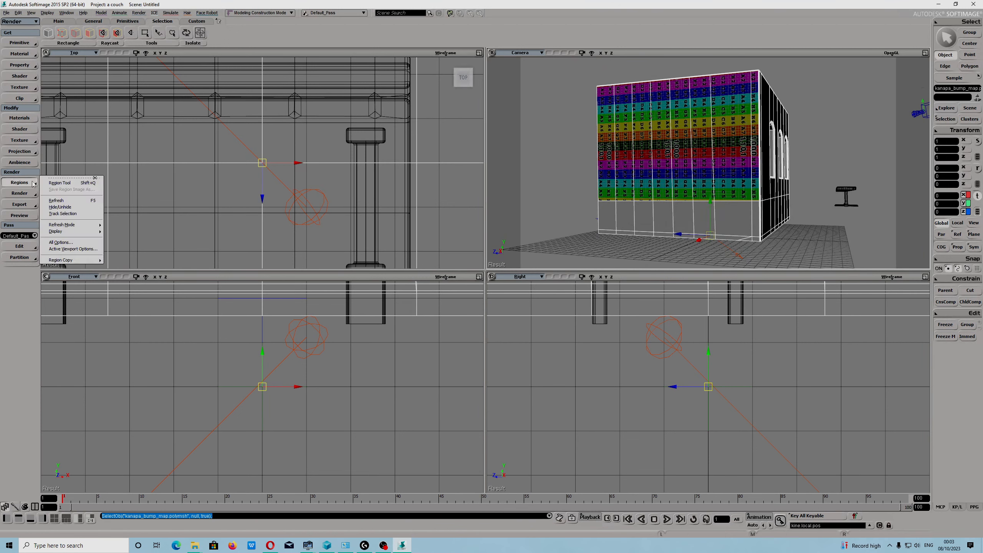
{"action": "left_click", "coordinate": [65, 184]}
{"action": "left_click_drag", "start_coordinate": [555, 181], "coordinate": [800, 257]}
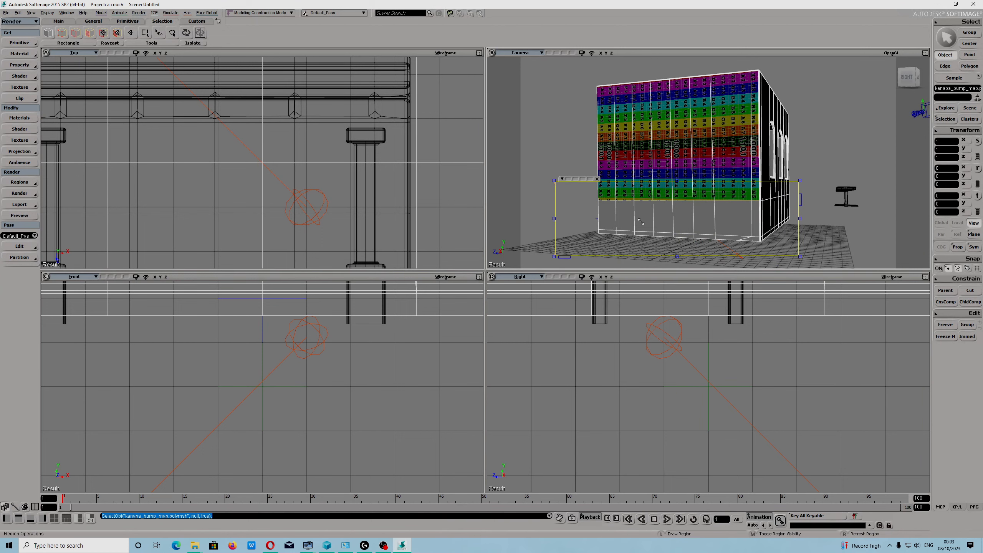
Examine the rendered bump relief on the building's plain lower wall section up close and from farther away
{"action": "scroll", "coordinate": [737, 235], "scroll_direction": "up", "scroll_amount": 2}
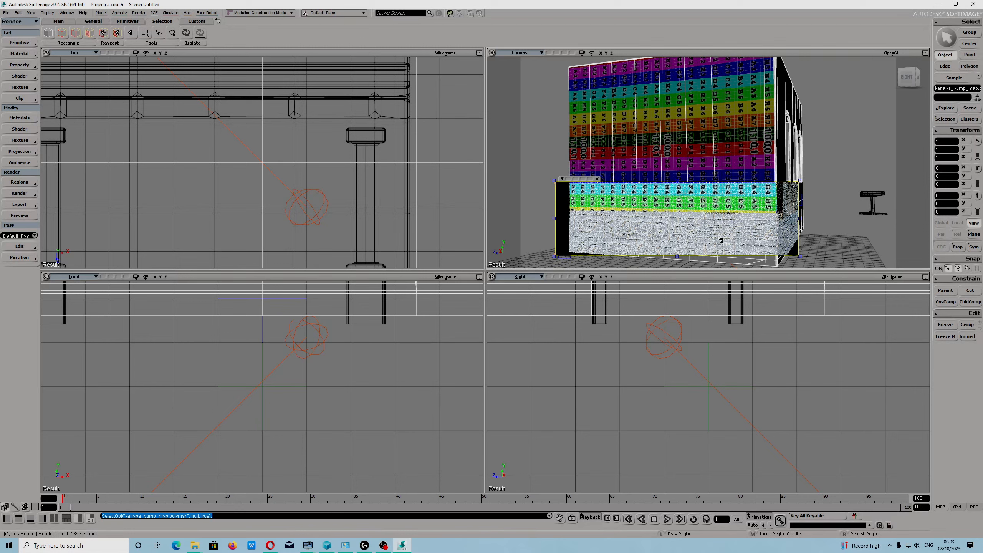
{"action": "scroll", "coordinate": [620, 237], "scroll_direction": "up", "scroll_amount": 1}
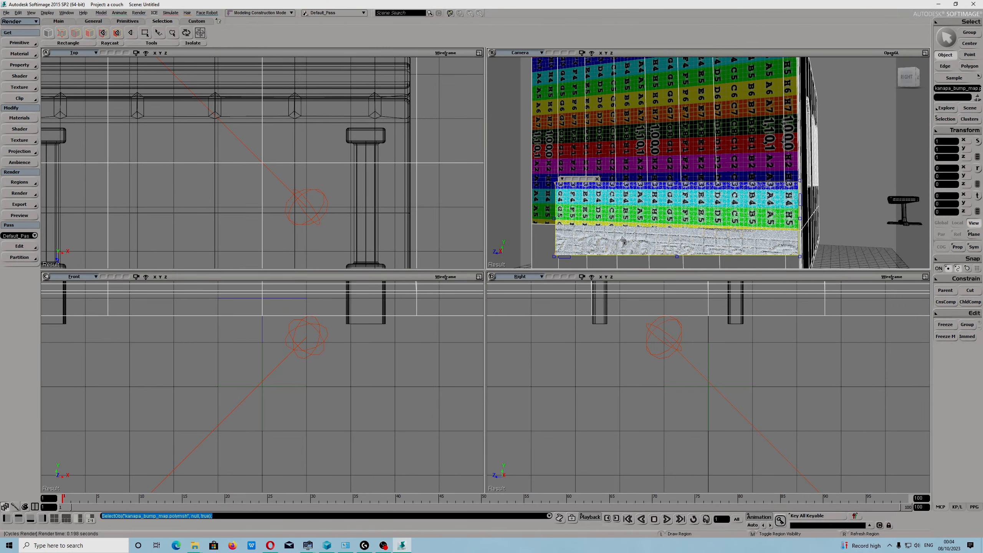
{"action": "mouse_move", "coordinate": [813, 229]}
{"action": "middle_mouse_down", "text": "alt"}
{"action": "mouse_move", "coordinate": [823, 219]}
{"action": "mouse_move", "coordinate": [815, 179]}
{"action": "middle_mouse_up", "text": "alt"}
{"action": "key", "text": "q"}
{"action": "scroll", "coordinate": [638, 212], "scroll_direction": "up", "scroll_amount": 1}
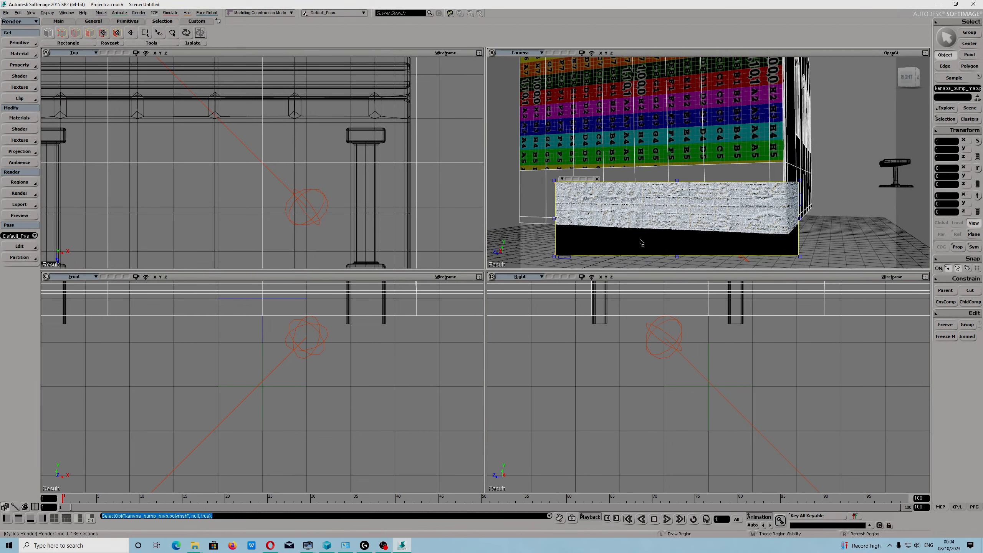
{"action": "scroll", "coordinate": [676, 214], "scroll_direction": "up", "scroll_amount": 1}
{"action": "scroll", "coordinate": [724, 223], "scroll_direction": "up", "scroll_amount": 1}
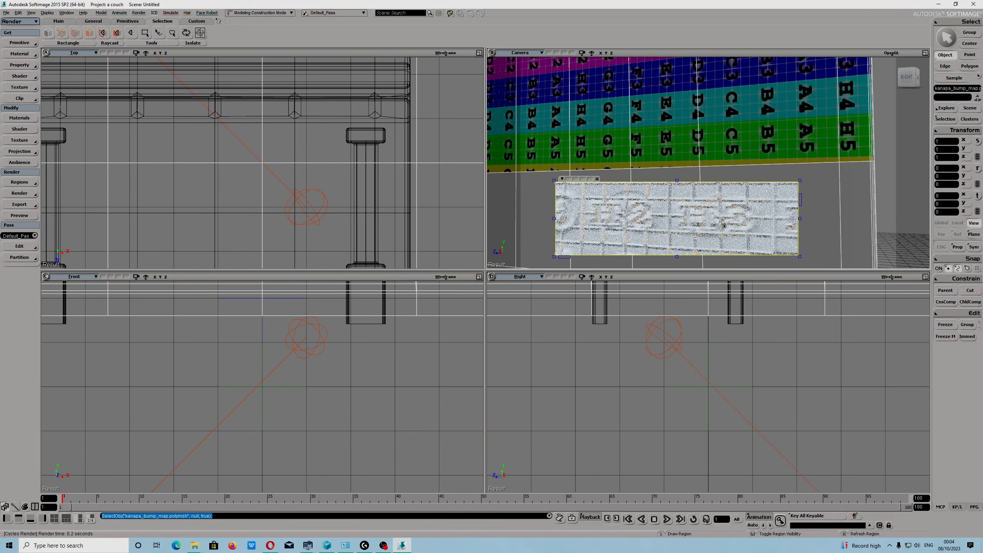
{"action": "scroll", "coordinate": [684, 212], "scroll_direction": "down", "scroll_amount": 1}
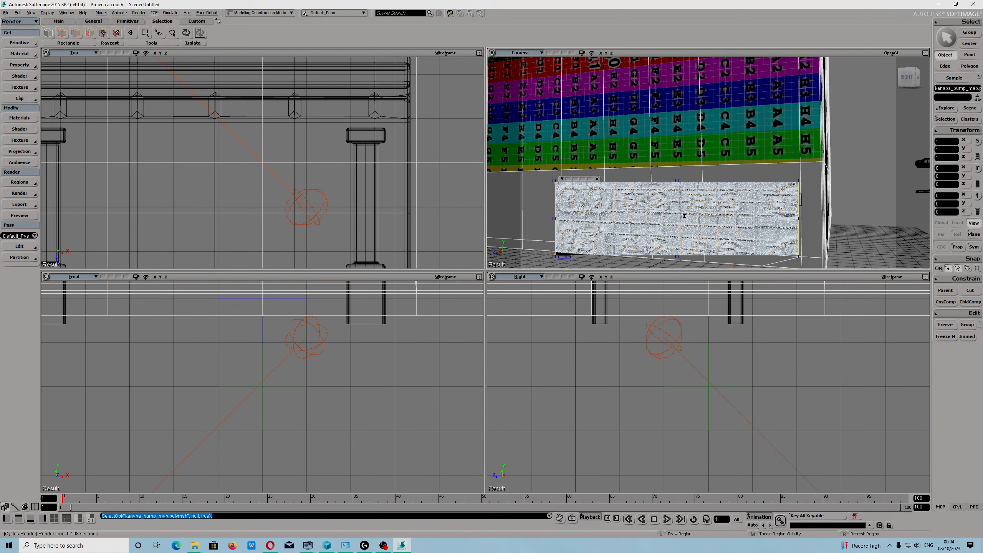
{"action": "scroll", "coordinate": [688, 213], "scroll_direction": "down", "scroll_amount": 1}
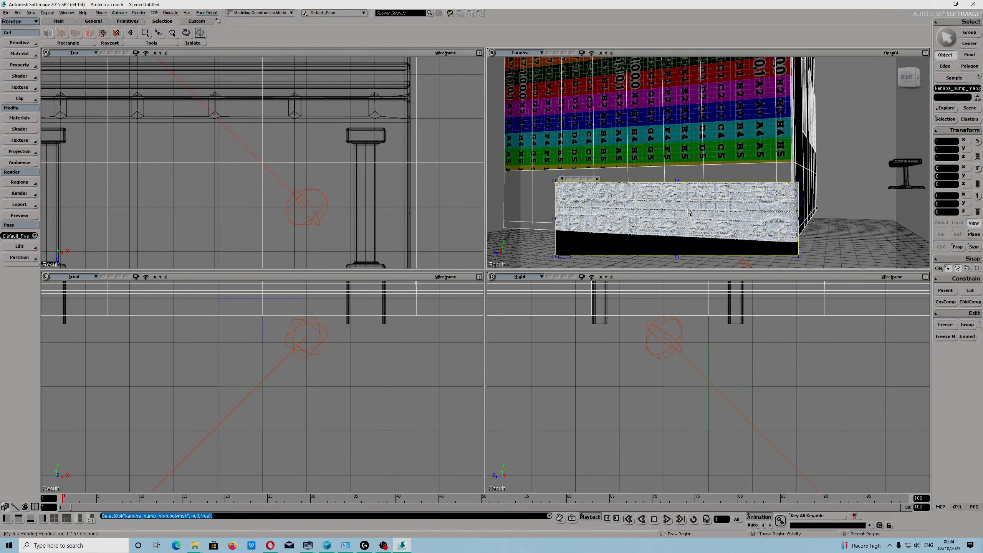
{"action": "scroll", "coordinate": [690, 213], "scroll_direction": "up", "scroll_amount": 1}
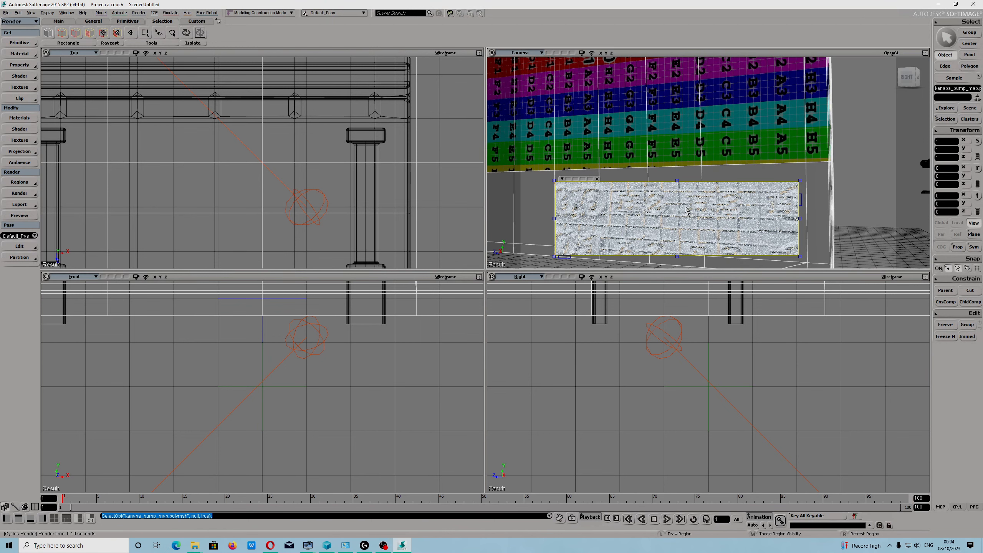
{"action": "scroll", "coordinate": [648, 223], "scroll_direction": "down", "scroll_amount": 1}
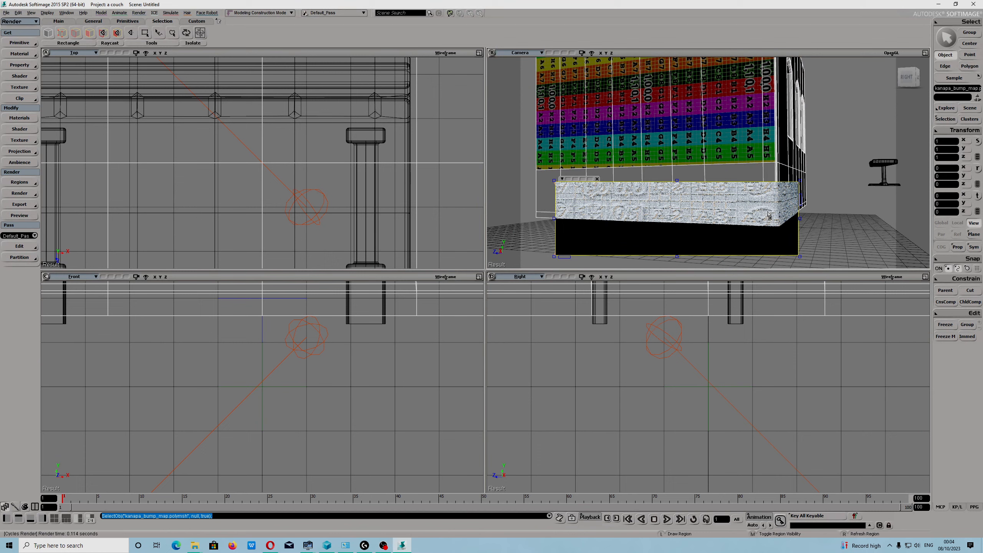
{"action": "scroll", "coordinate": [770, 218], "scroll_direction": "up", "scroll_amount": 1}
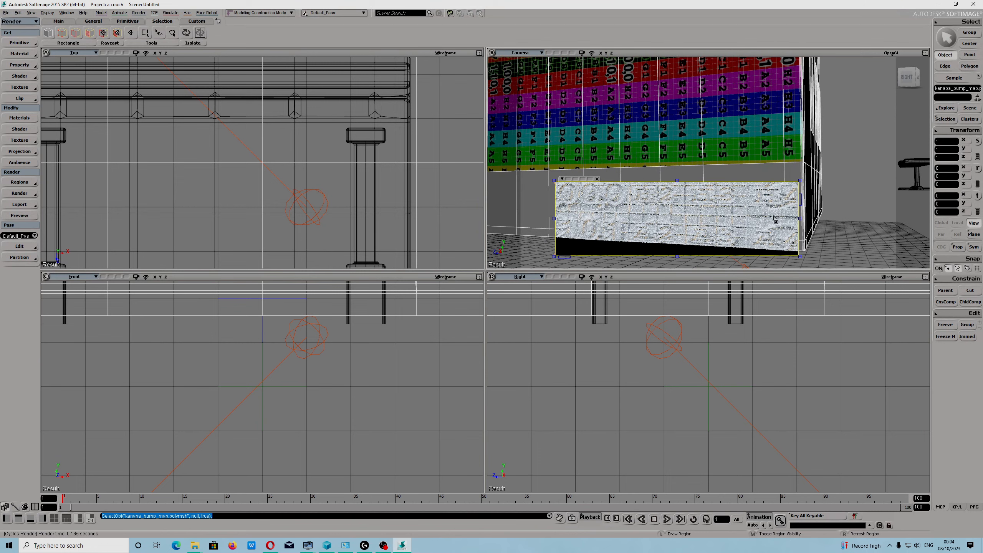
Redraw the render region over the lower part of the windowed wall, inspect its bump relief, and hide the region
{"action": "left_click_drag", "start_coordinate": [853, 178], "coordinate": [798, 237]}
{"action": "right_click_drag", "start_coordinate": [745, 221], "coordinate": [707, 212]}
{"action": "left_click_drag", "start_coordinate": [590, 189], "coordinate": [777, 267]}
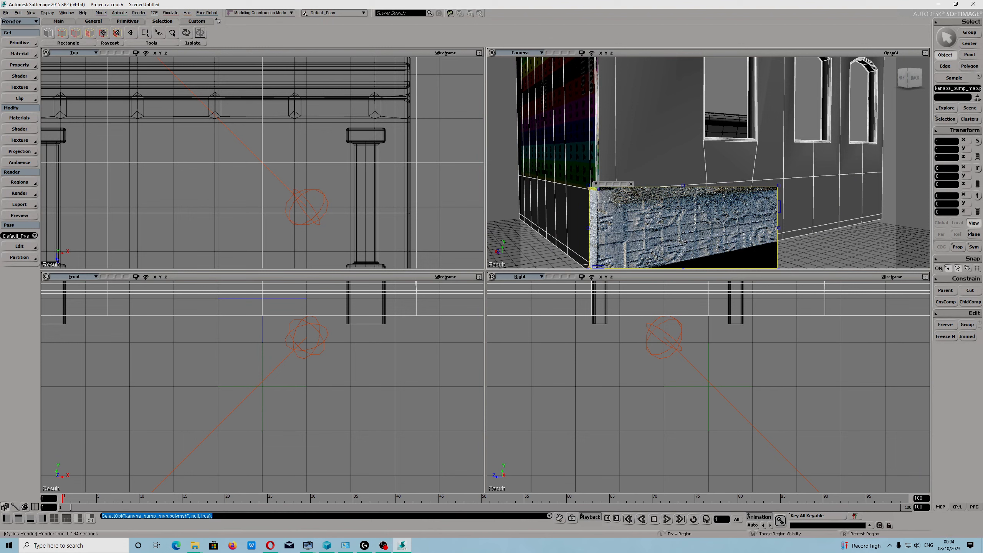
{"action": "scroll", "coordinate": [682, 239], "scroll_direction": "up", "scroll_amount": 2}
{"action": "scroll", "coordinate": [720, 261], "scroll_direction": "down", "scroll_amount": 3}
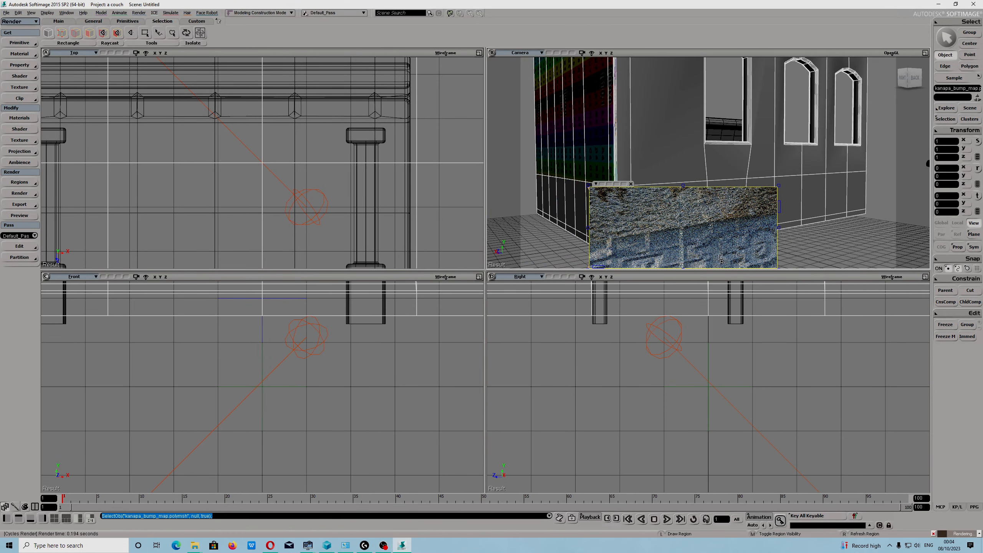
{"action": "scroll", "coordinate": [632, 242], "scroll_direction": "up", "scroll_amount": 3}
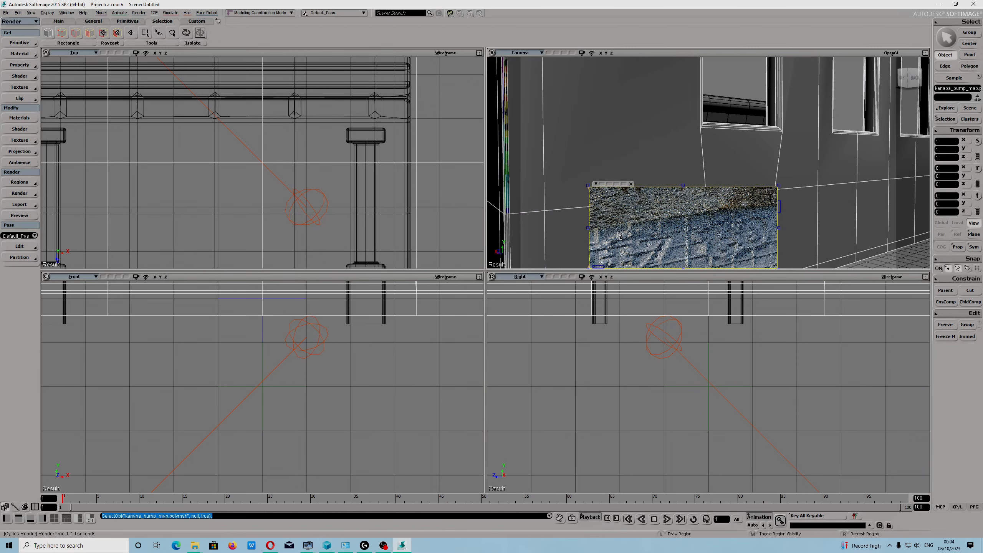
{"action": "scroll", "coordinate": [657, 246], "scroll_direction": "down", "scroll_amount": 3}
{"action": "middle_click", "coordinate": [848, 241]}
List the clusters of the kanapa_bump_map mesh and check which faces the individual Polygon clusters cover
{"action": "right_click_drag", "start_coordinate": [766, 259], "coordinate": [857, 231]}
{"action": "left_click", "coordinate": [971, 119]}
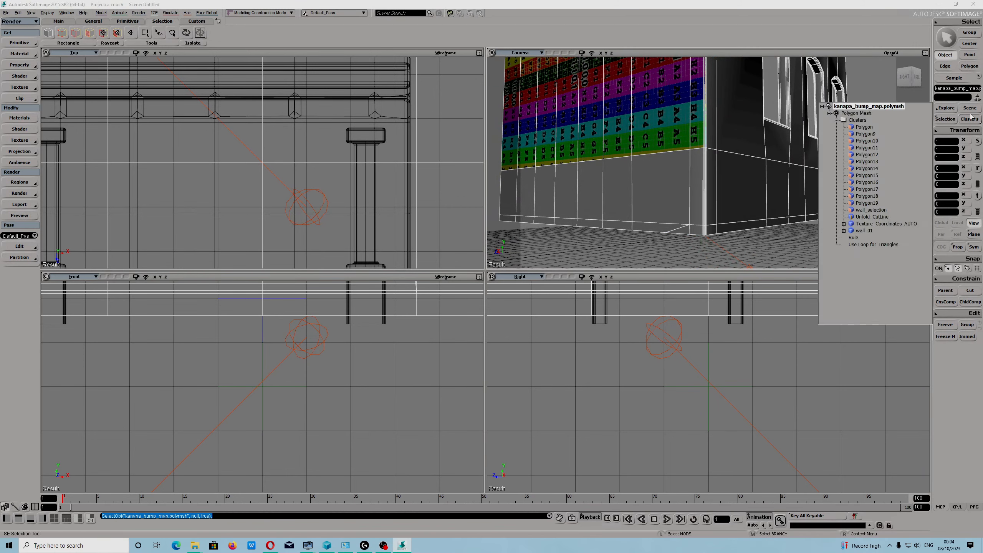
{"action": "left_click", "coordinate": [869, 217]}
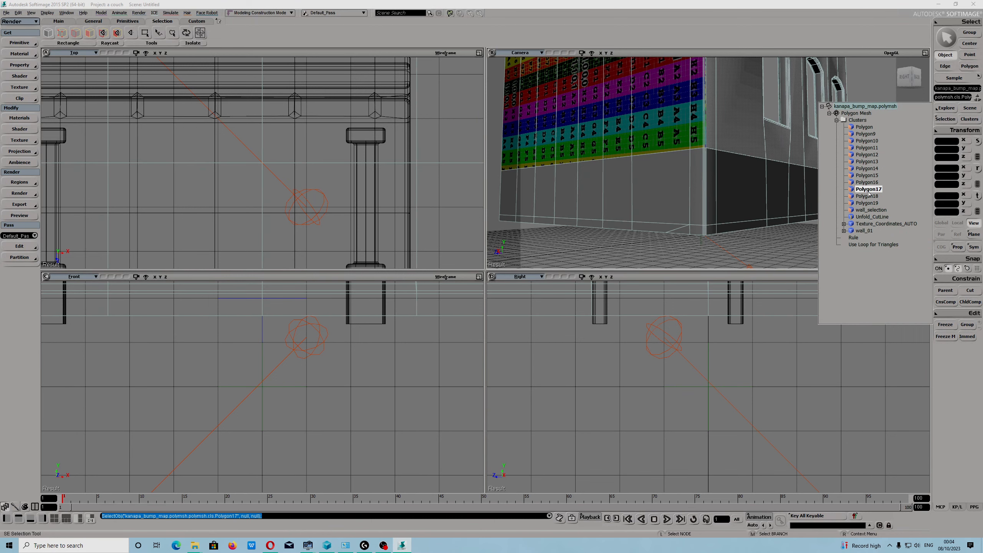
{"action": "left_click", "coordinate": [870, 182]}
{"action": "left_click", "coordinate": [868, 170]}
{"action": "left_click", "coordinate": [868, 174]}
{"action": "left_click", "coordinate": [868, 160]}
{"action": "left_click", "coordinate": [868, 155]}
{"action": "left_click", "coordinate": [866, 134]}
{"action": "left_click", "coordinate": [864, 127]}
Highlight clusters Polygon through Polygon19 together and check the wall_01 and Texture_Coordinates_AUTO clusters
{"action": "left_click", "coordinate": [869, 202], "text": "shift"}
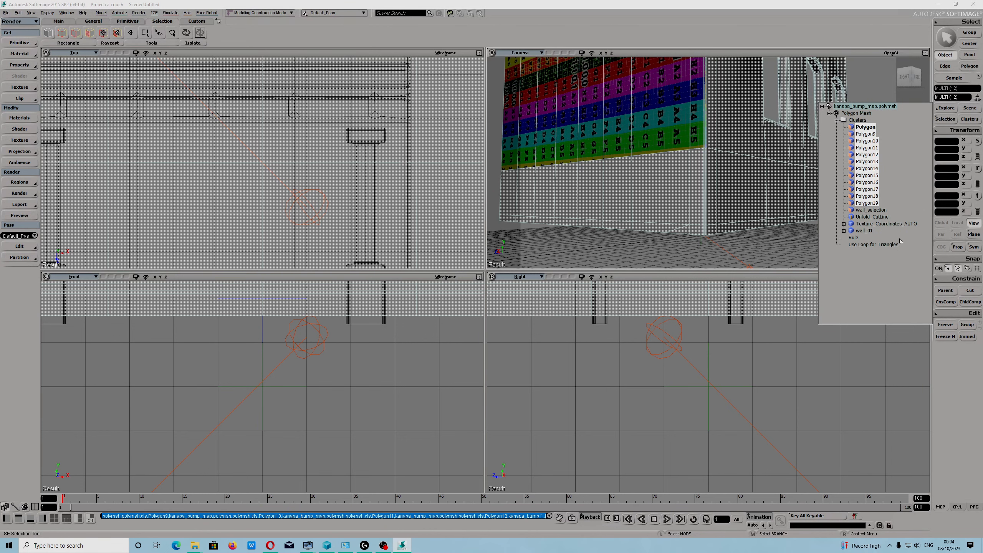
{"action": "left_click", "coordinate": [865, 231]}
{"action": "left_click", "coordinate": [870, 225]}
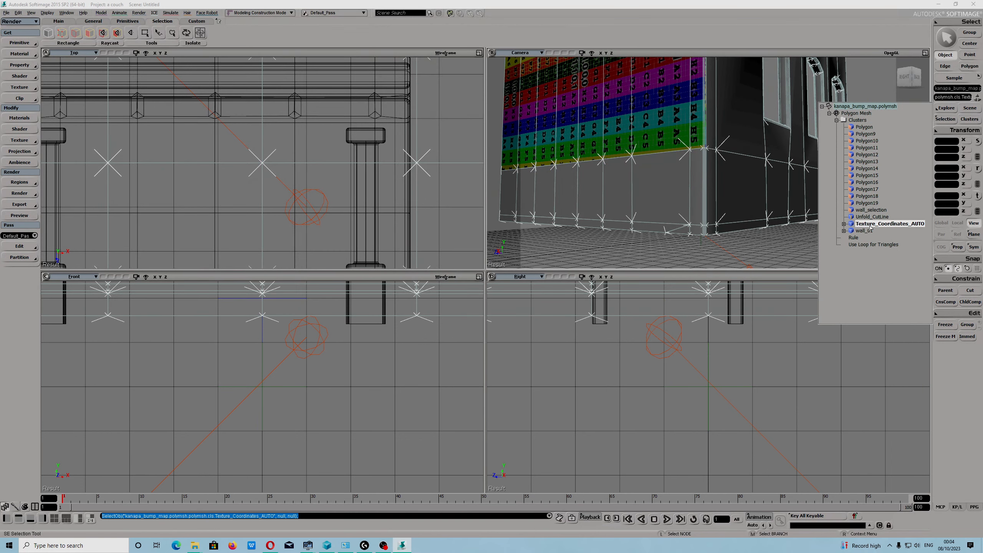
Compare the wall_01 and Texture_Coordinates_AUTO clusters of the mesh and delete the Texture_Coordinates_AUTO cluster
{"action": "left_click", "coordinate": [865, 231]}
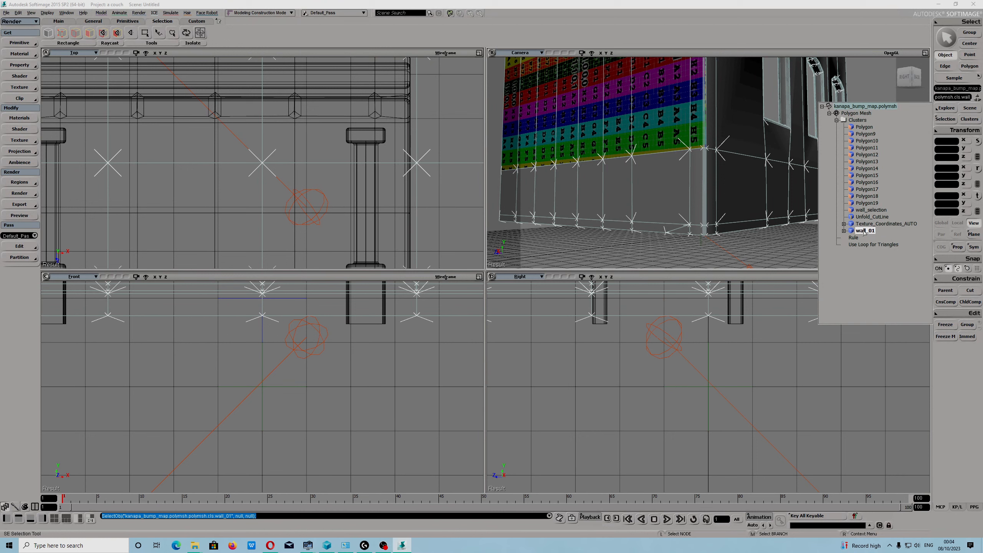
{"action": "left_click", "coordinate": [882, 226]}
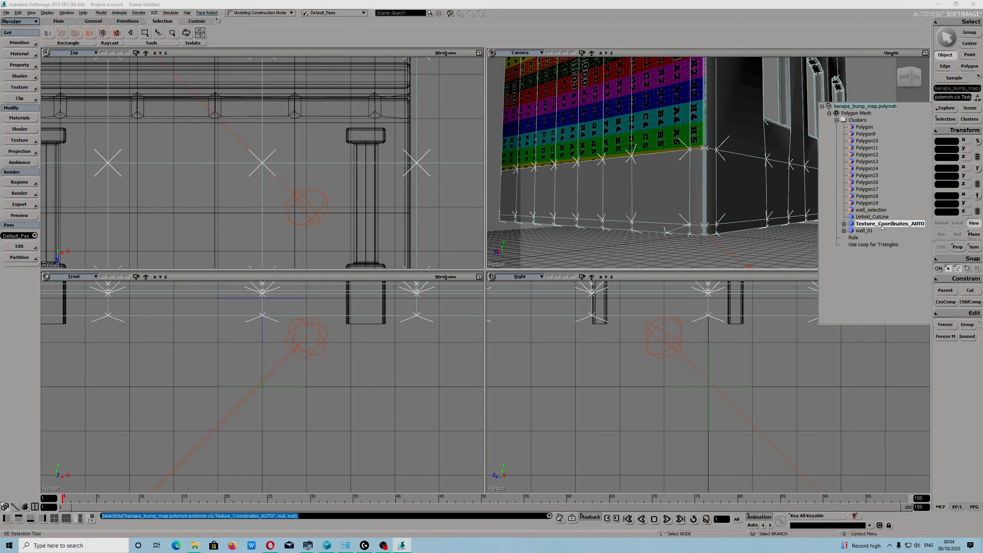
{"action": "left_click", "coordinate": [862, 231]}
{"action": "left_click", "coordinate": [884, 226]}
{"action": "key", "text": "Delete"}
Redraw the render region over the building's lower corner and extend it across both walls and up to the edge of the upper wall section
{"action": "key", "text": "q"}
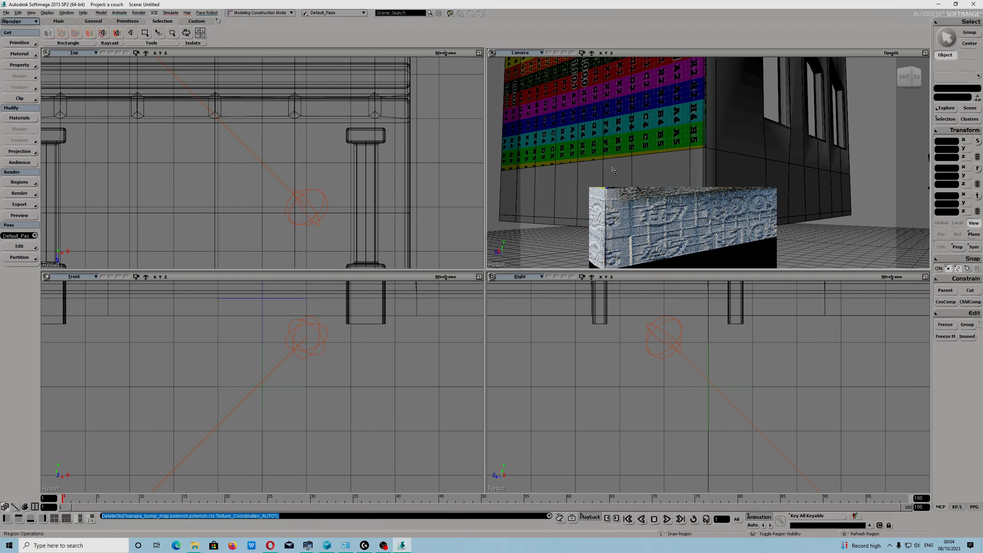
{"action": "left_click_drag", "start_coordinate": [836, 171], "coordinate": [753, 242]}
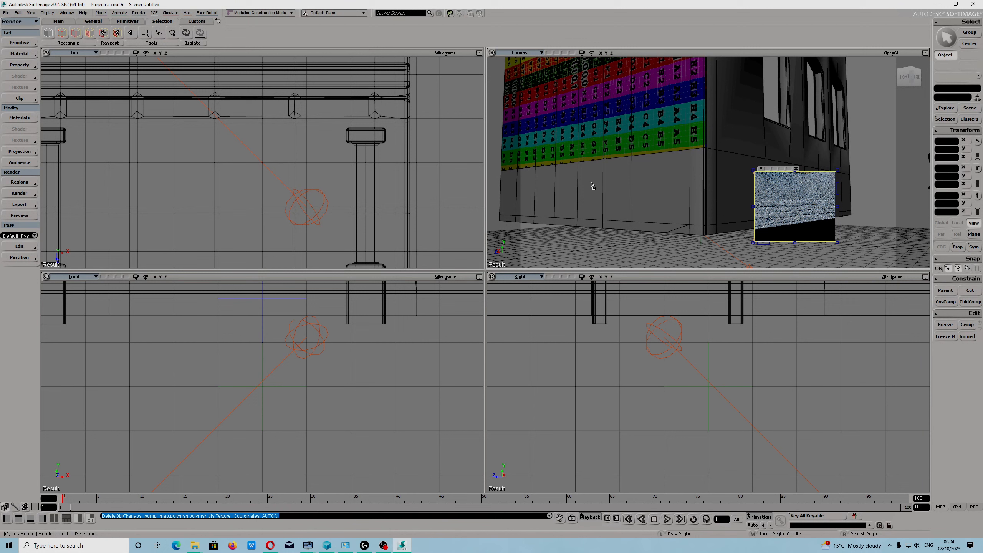
{"action": "left_click_drag", "start_coordinate": [569, 170], "coordinate": [709, 267]}
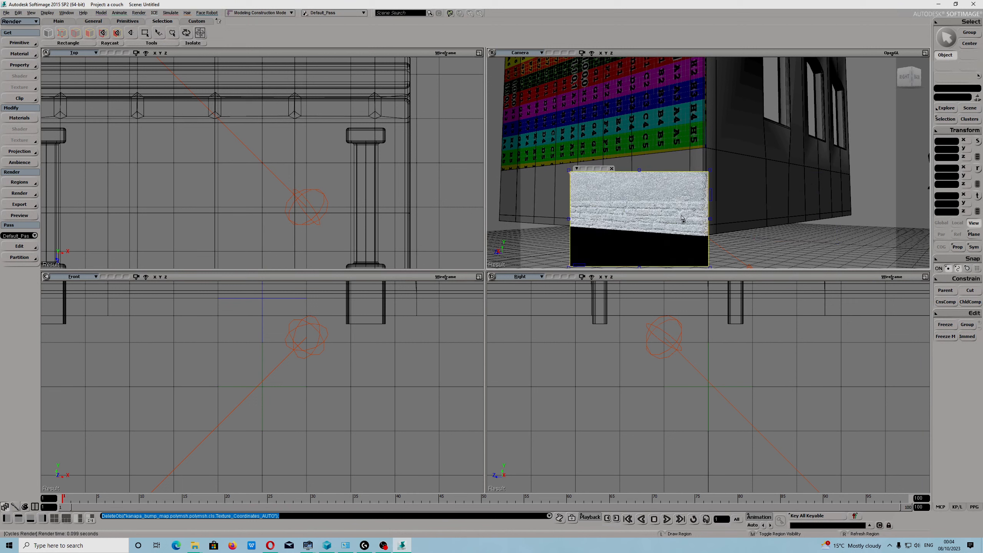
{"action": "left_click_drag", "start_coordinate": [711, 219], "coordinate": [780, 219]}
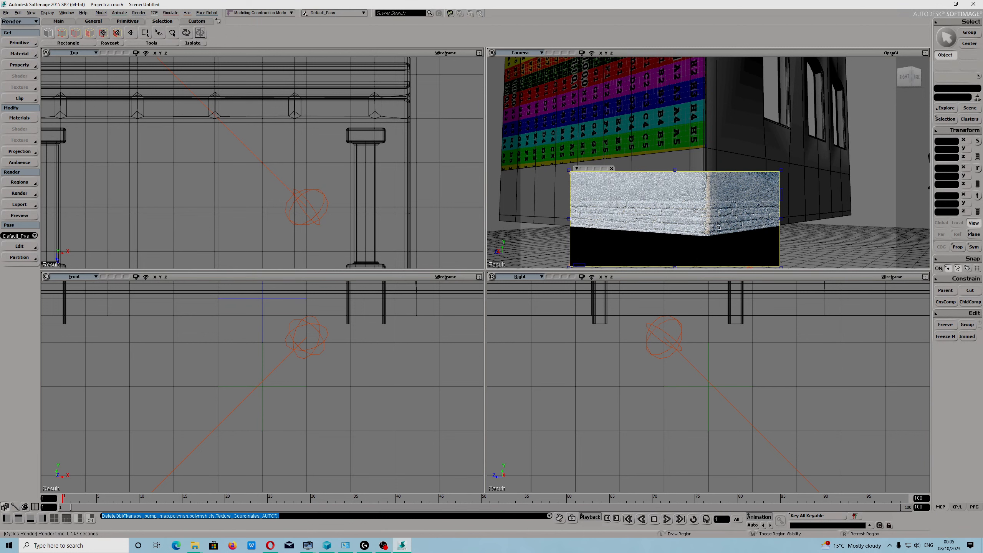
{"action": "left_click_drag", "start_coordinate": [711, 172], "coordinate": [709, 146]}
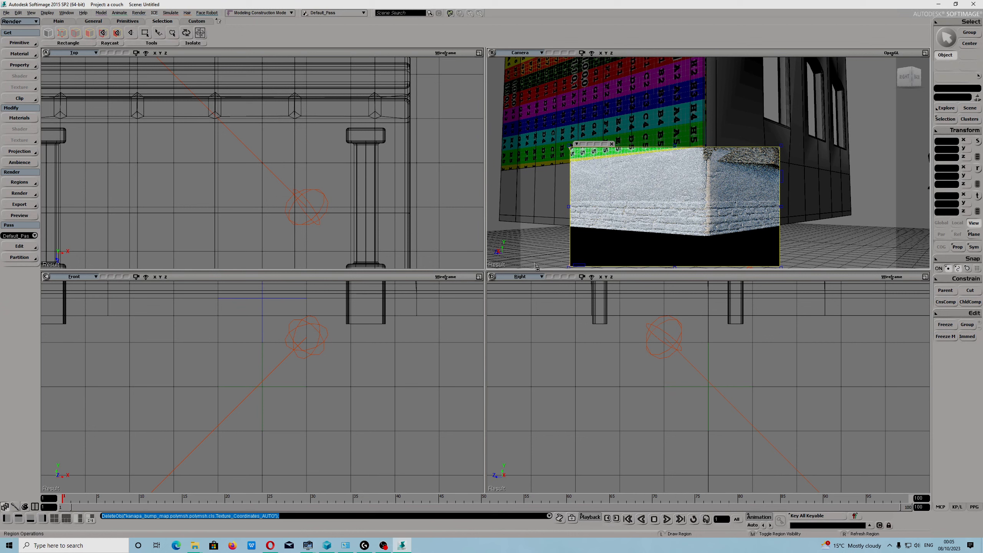
Replace the Front view with the Texture Editor, hide the render region and select the building mesh to display its UVs
{"action": "left_click", "coordinate": [77, 277]}
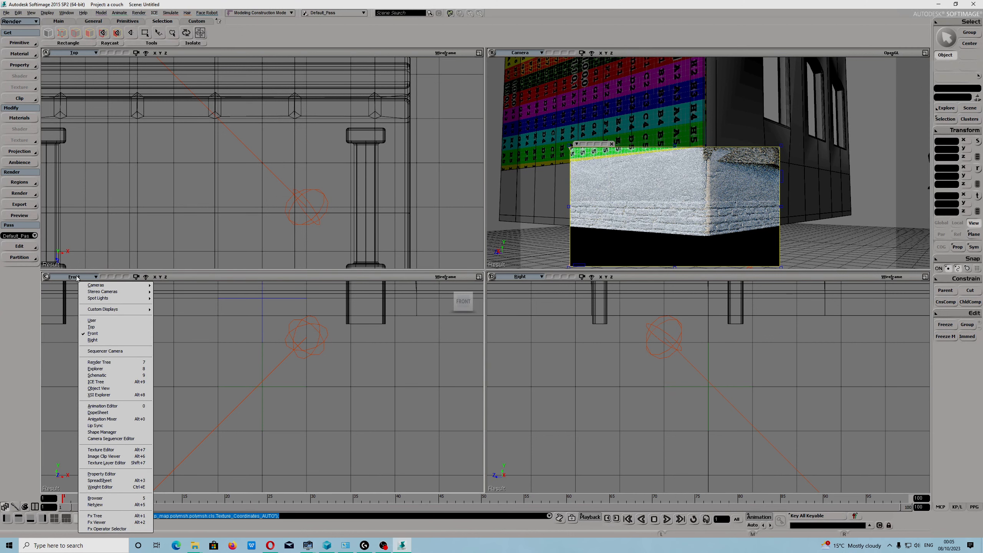
{"action": "left_click", "coordinate": [101, 450]}
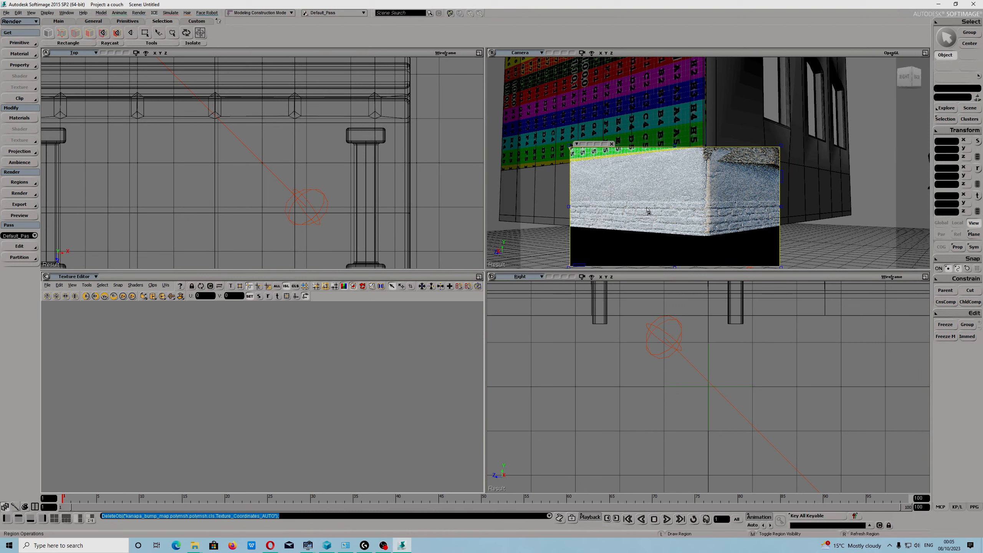
{"action": "middle_click", "coordinate": [614, 144]}
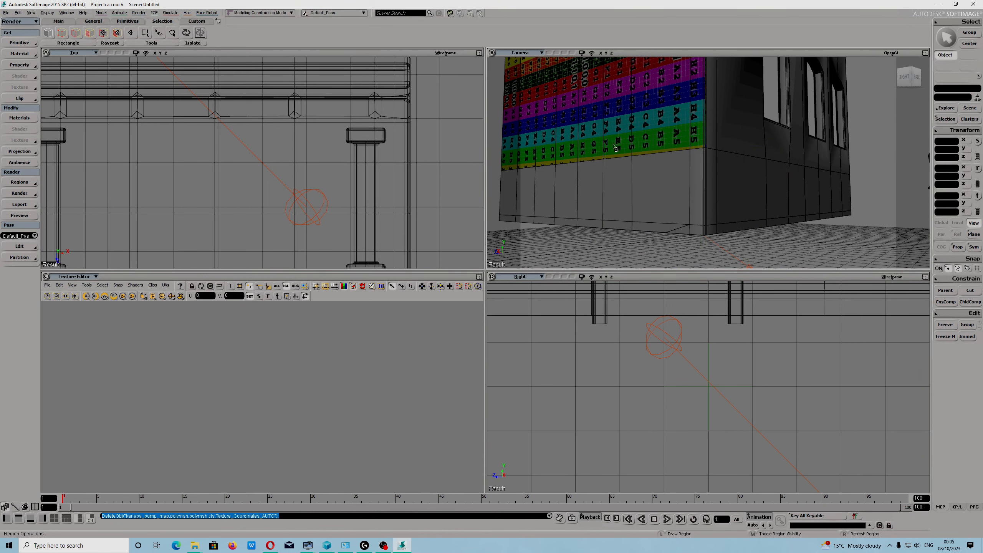
{"action": "middle_click", "coordinate": [650, 194]}
{"action": "left_click", "coordinate": [611, 145]}
{"action": "key", "text": "space"}
{"action": "left_click", "coordinate": [614, 151]}
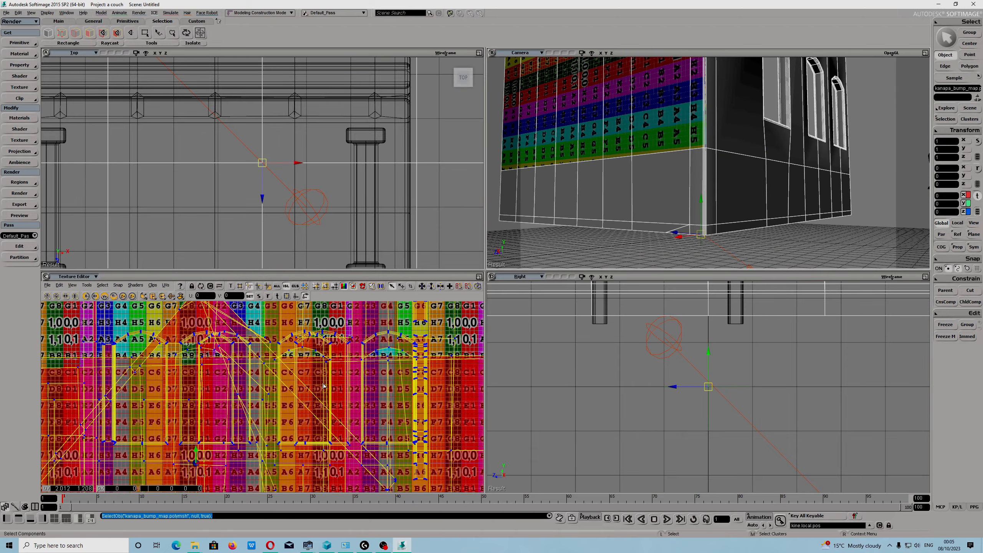
{"action": "scroll", "coordinate": [357, 350], "scroll_direction": "up", "scroll_amount": 2}
Select the polygons of the plain wall's lower section, including its narrow bottom strip
{"action": "key", "text": "m"}
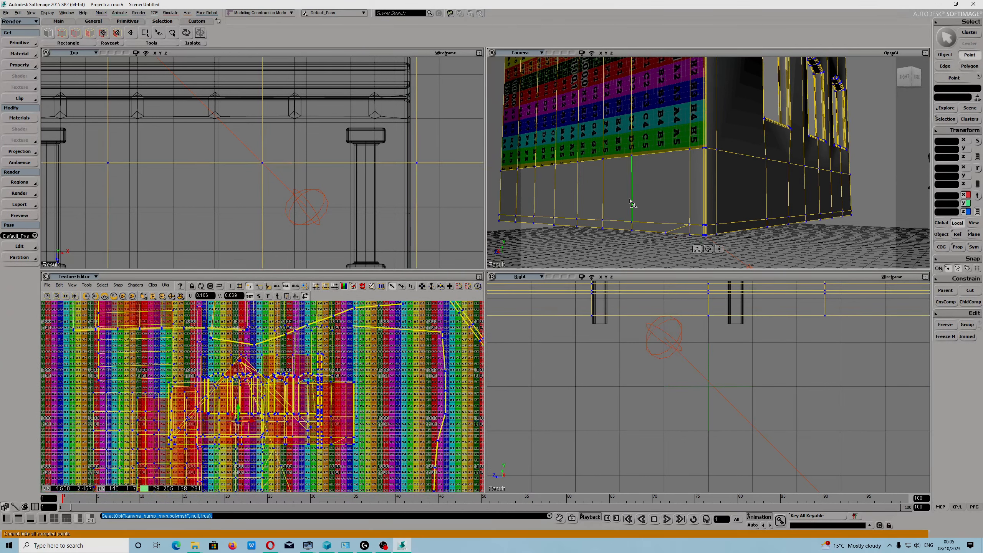
{"action": "key", "text": "u"}
{"action": "mouse_move", "coordinate": [522, 182]}
{"action": "left_mouse_down"}
{"action": "mouse_move", "coordinate": [523, 214]}
{"action": "mouse_move", "coordinate": [699, 229]}
{"action": "left_mouse_up"}
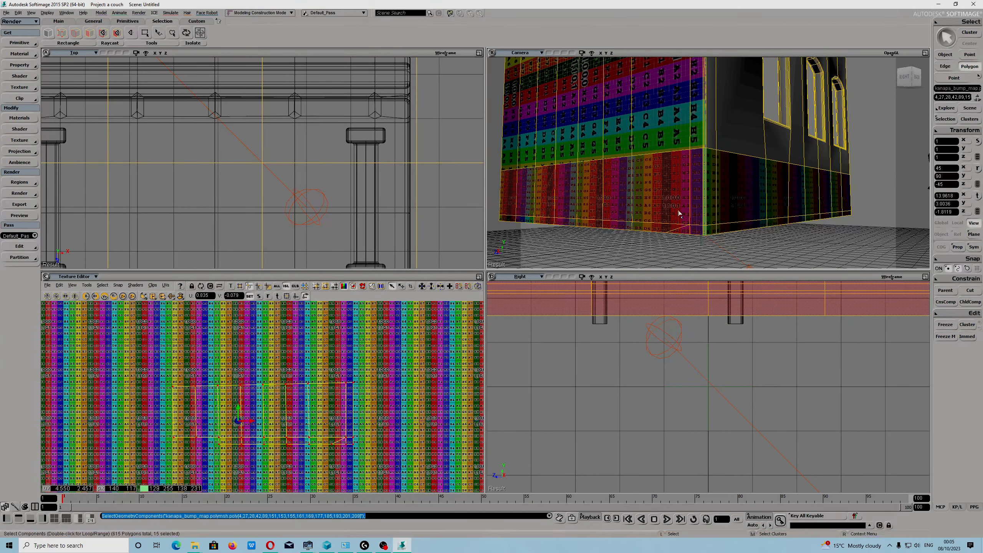
{"action": "left_click", "coordinate": [528, 220], "text": "shift"}
{"action": "left_click", "coordinate": [528, 219], "text": "shift"}
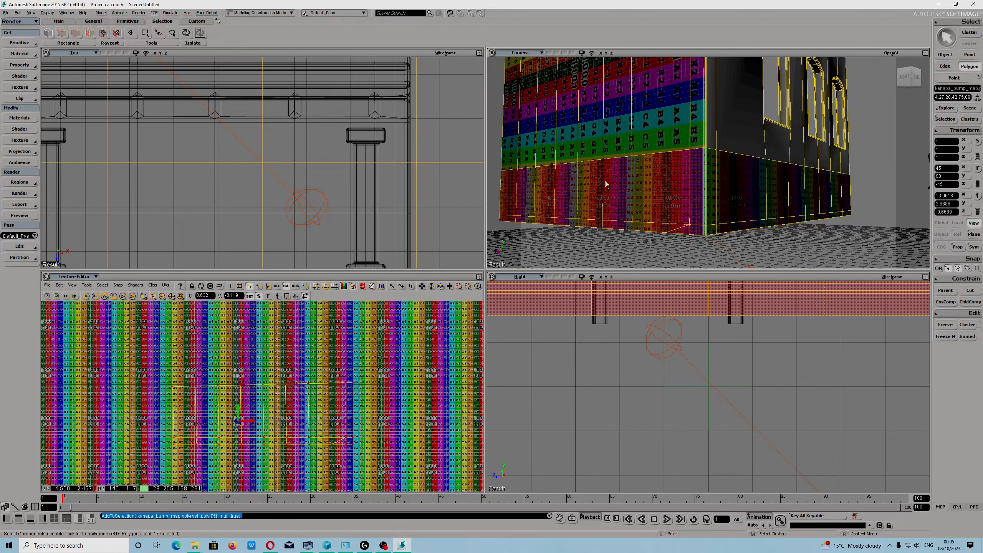
Redraw the render region over the lower corner and place the UV pivot at the centre of the lower wall's UV layout
{"action": "key", "text": "q"}
{"action": "left_click_drag", "start_coordinate": [541, 149], "coordinate": [776, 267]}
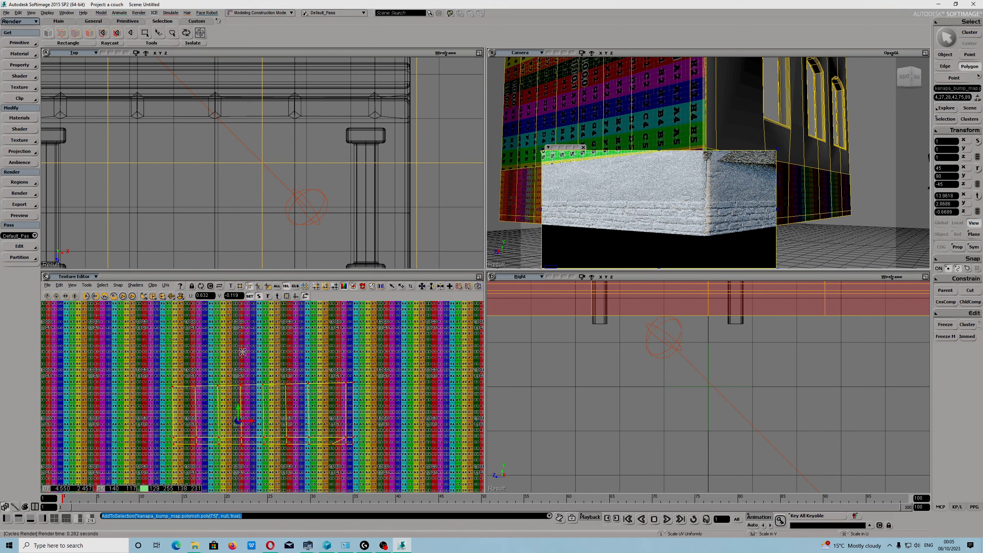
{"action": "left_click", "coordinate": [296, 296]}
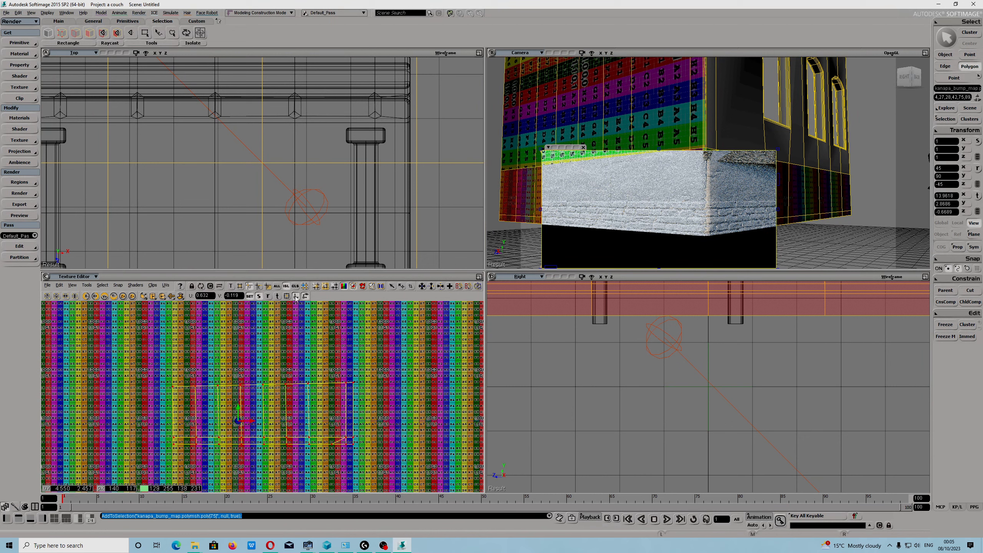
{"action": "left_click", "coordinate": [262, 408]}
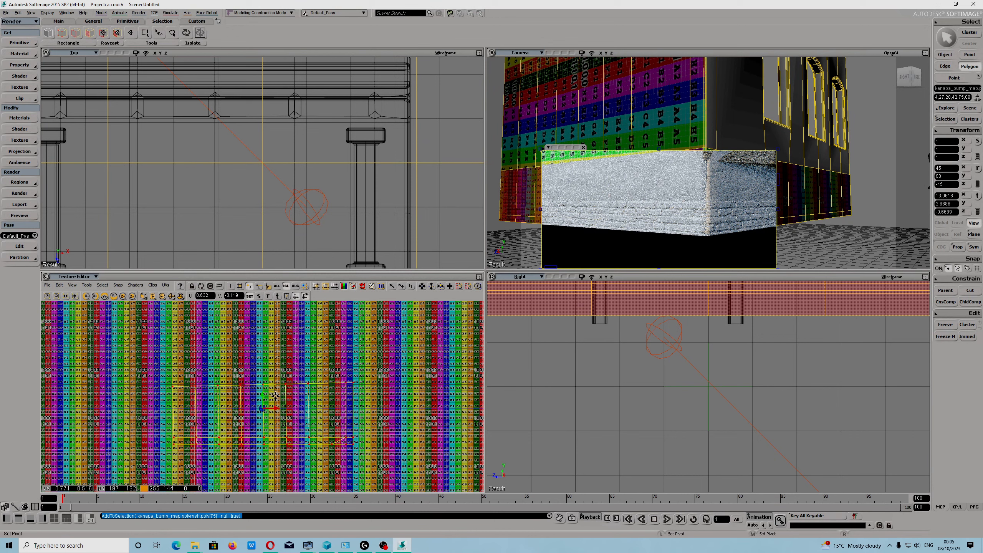
{"action": "key", "text": "s"}
{"action": "left_click_drag", "start_coordinate": [276, 396], "coordinate": [276, 395]}
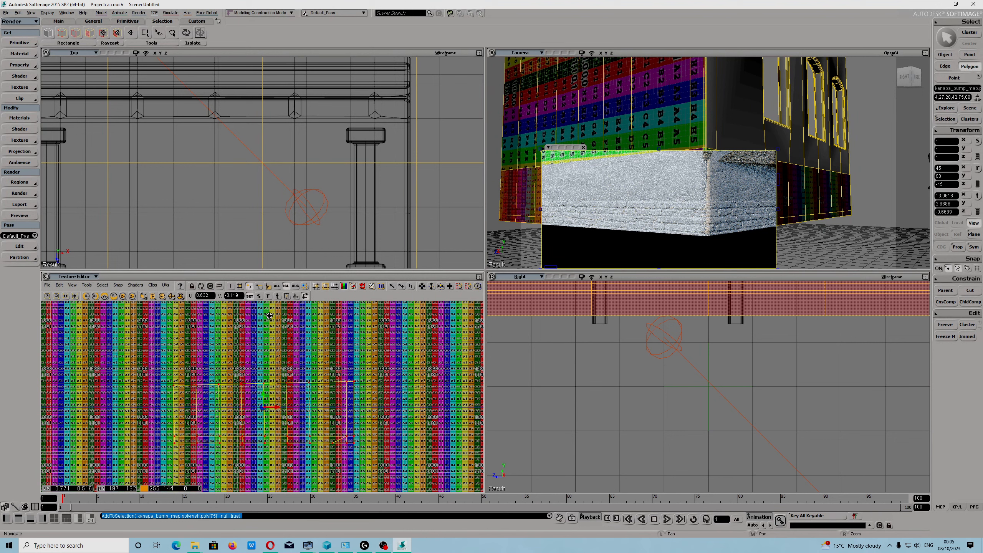
Try scaling the plain wall's lower UVs taller and wider with a region preview, and undo the scaling
{"action": "left_click", "coordinate": [259, 296]}
{"action": "middle_click_drag", "start_coordinate": [274, 417], "coordinate": [295, 413]}
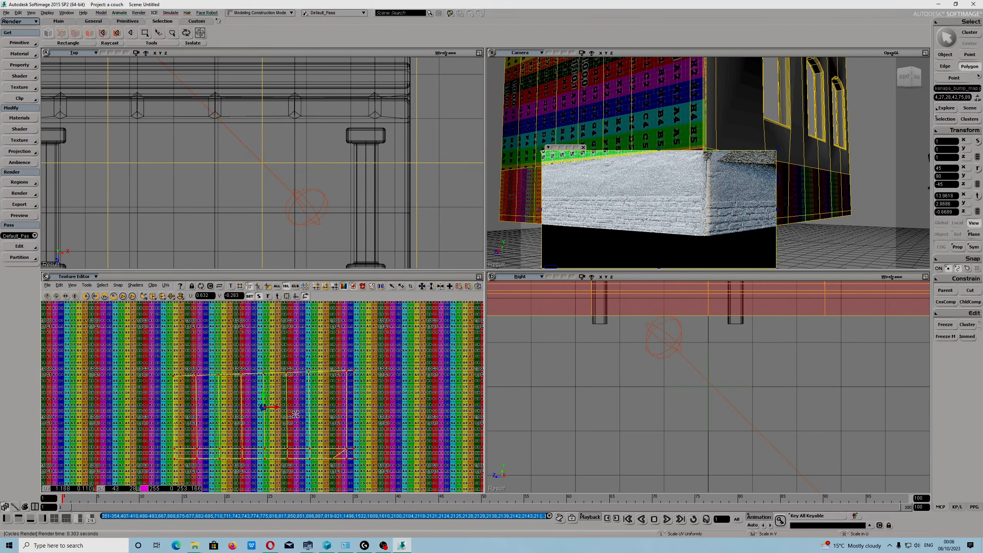
{"action": "right_click_drag", "start_coordinate": [358, 405], "coordinate": [370, 405]}
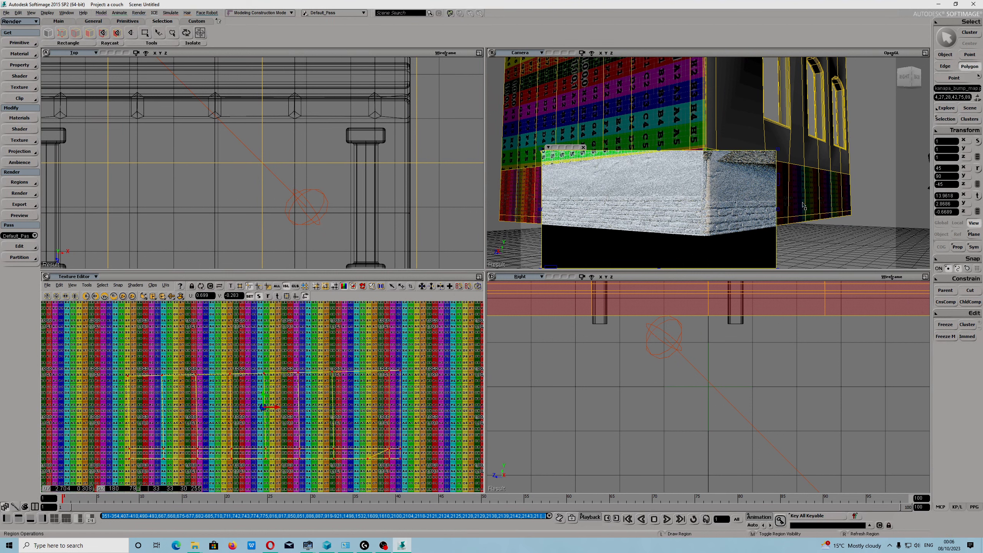
{"action": "left_click", "coordinate": [583, 148]}
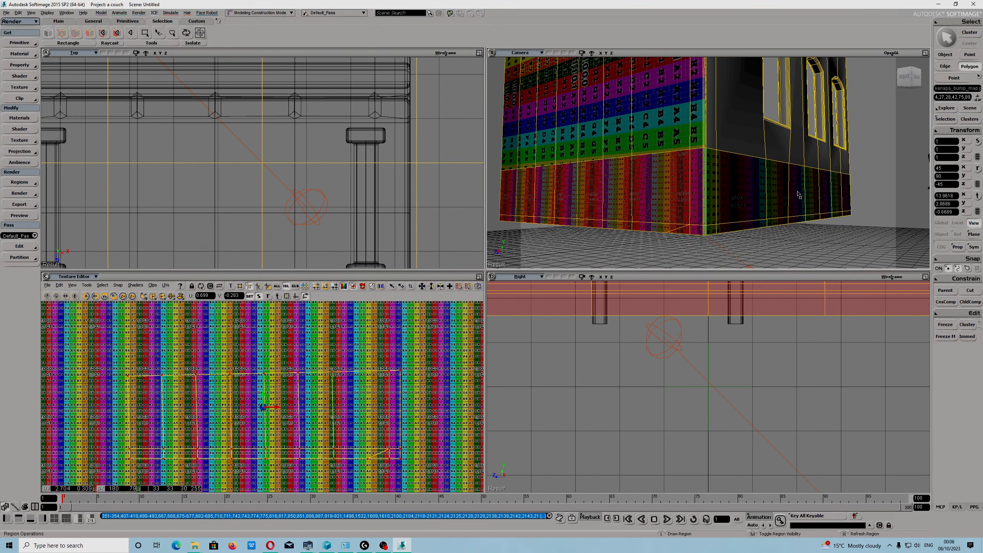
{"action": "key", "text": "ctrl+z"}
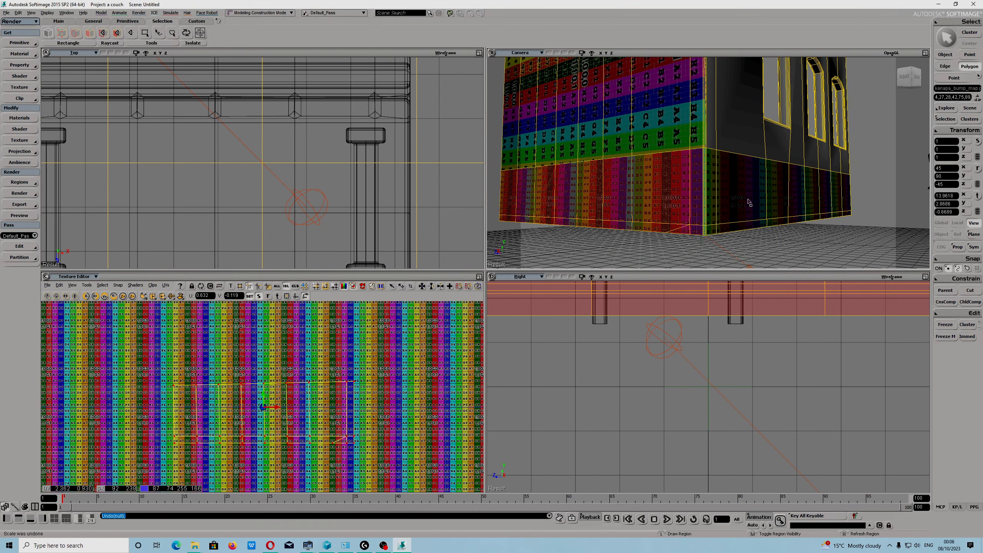
{"action": "key", "text": "q"}
{"action": "left_click_drag", "start_coordinate": [852, 191], "coordinate": [780, 196]}
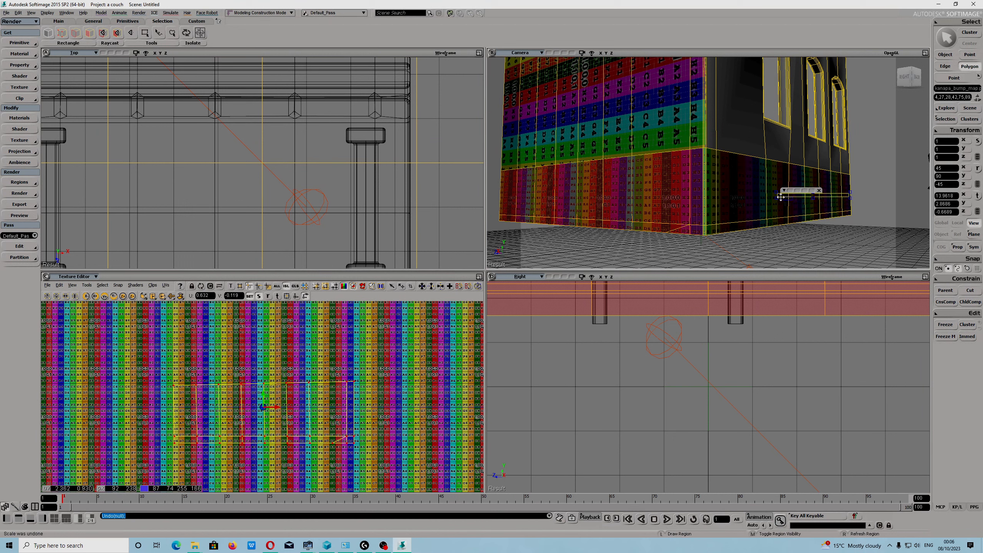
{"action": "left_click", "coordinate": [821, 191]}
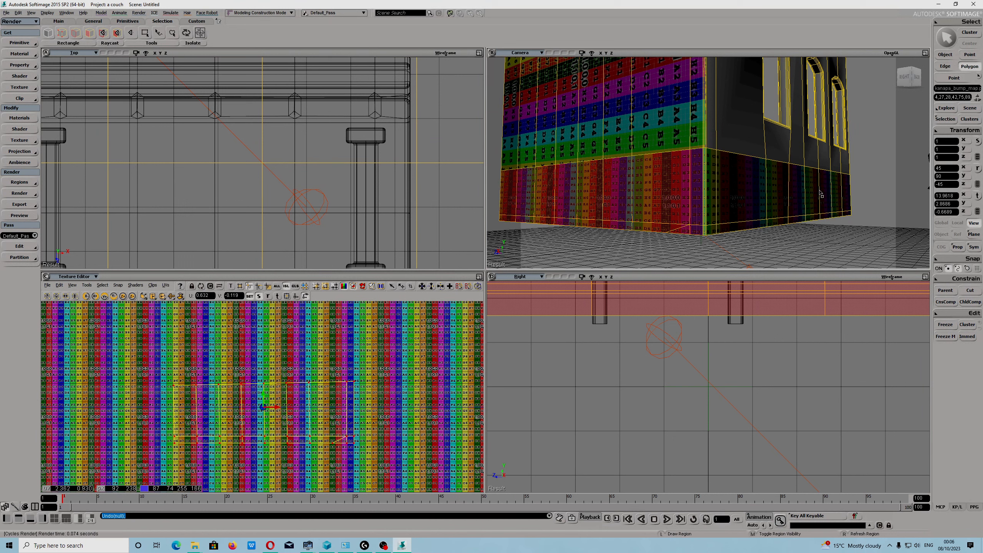
Add the lower-section polygons of the windowed wall and the building corner to the polygon selection
{"action": "key", "text": "m"}
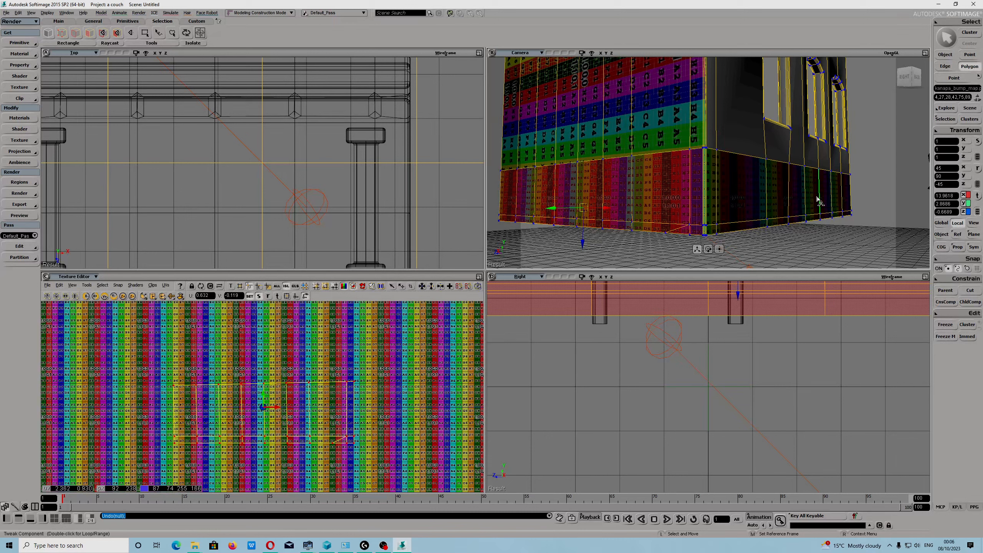
{"action": "key", "text": "u"}
{"action": "left_click", "coordinate": [731, 191], "text": "shift"}
{"action": "mouse_move", "coordinate": [732, 192]}
{"action": "left_mouse_down", "text": "shift"}
{"action": "mouse_move", "coordinate": [845, 202]}
{"action": "mouse_move", "coordinate": [828, 214]}
{"action": "mouse_move", "coordinate": [691, 231]}
{"action": "left_mouse_up", "text": "shift"}
Scale the UVs of both lower wall sections taller and wider with a render region preview, and close the region
{"action": "key", "text": "x"}
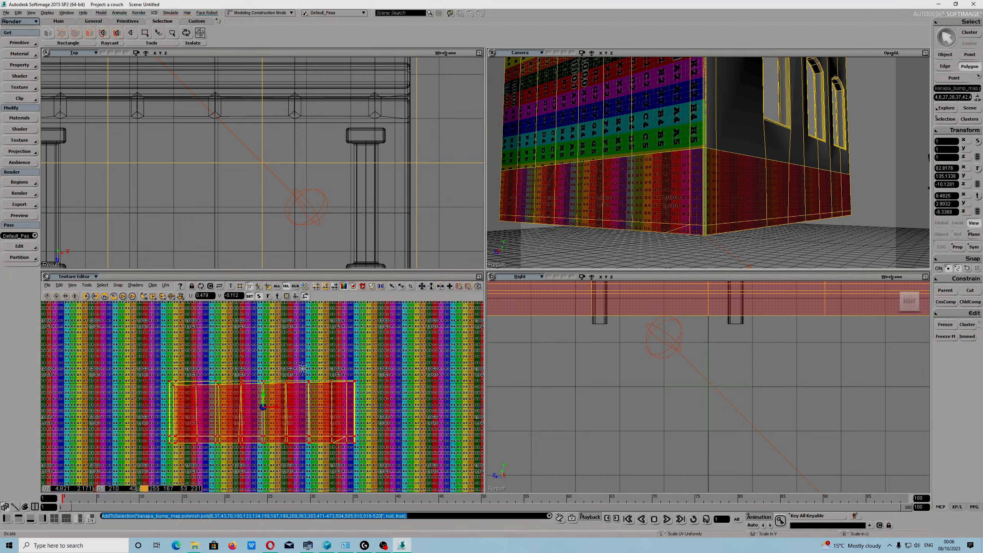
{"action": "key", "text": "q"}
{"action": "left_click_drag", "start_coordinate": [595, 142], "coordinate": [792, 268]}
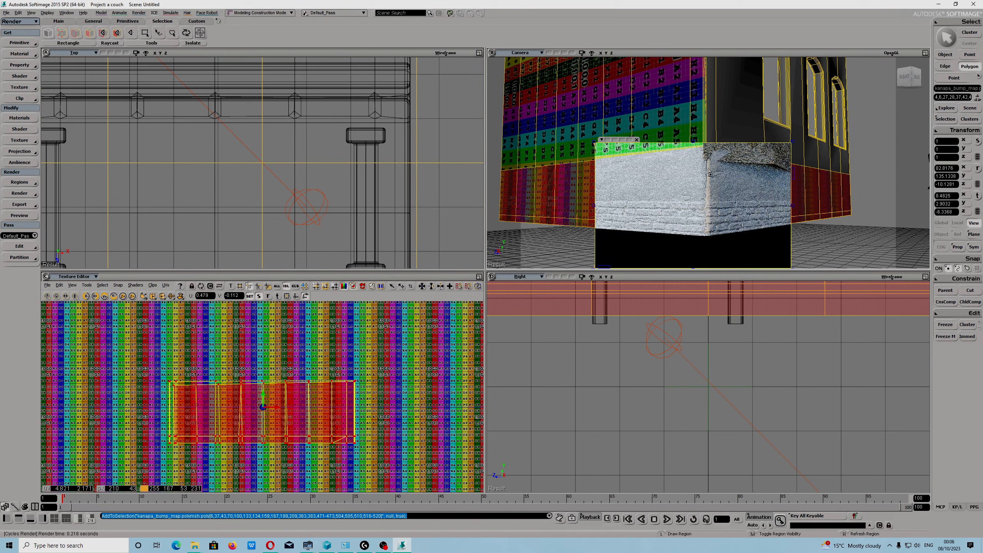
{"action": "middle_click_drag", "start_coordinate": [286, 398], "coordinate": [294, 386]}
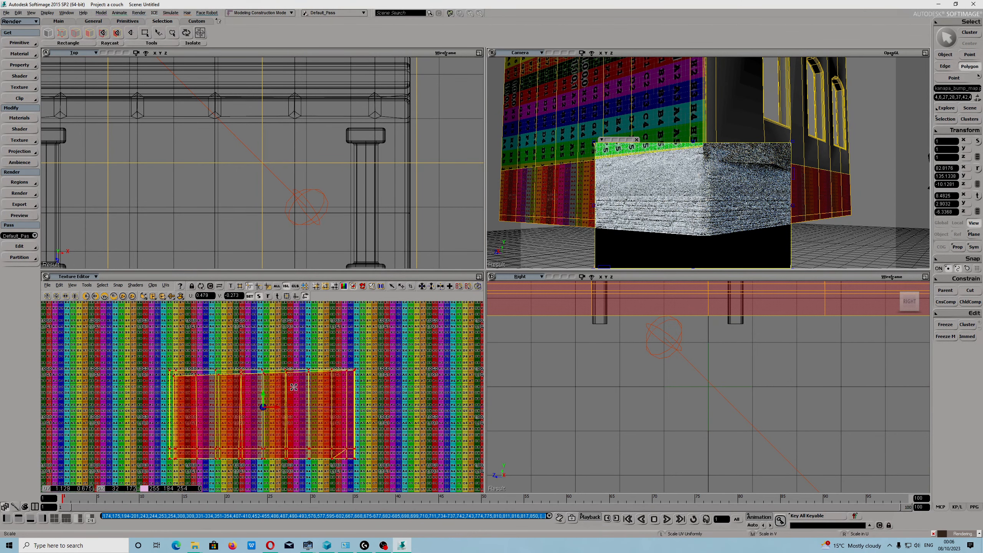
{"action": "right_click_drag", "start_coordinate": [294, 386], "coordinate": [310, 386]}
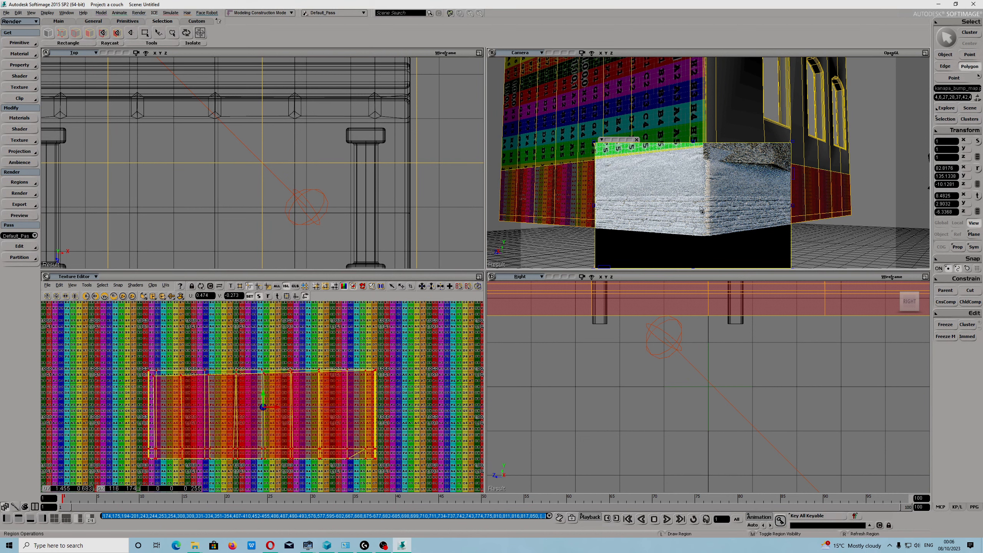
{"action": "left_click", "coordinate": [636, 140]}
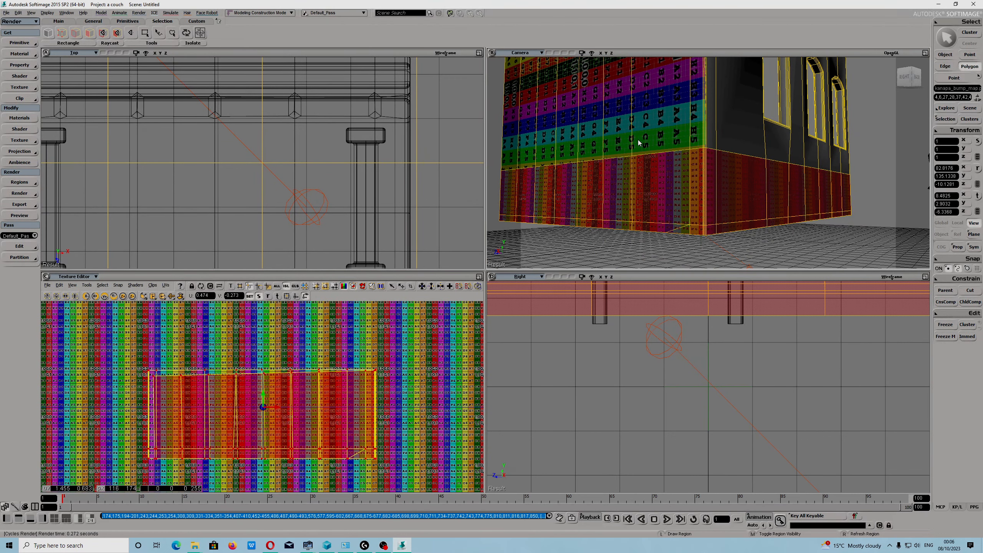
Enlarge the camera view, return to object selection and examine the building's plain and windowed walls from several angles and distances
{"action": "left_click", "coordinate": [926, 53]}
{"action": "scroll", "coordinate": [615, 255], "scroll_direction": "down", "scroll_amount": 5}
{"action": "right_click_drag", "start_coordinate": [615, 255], "coordinate": [564, 358]}
{"action": "left_click", "coordinate": [951, 53]}
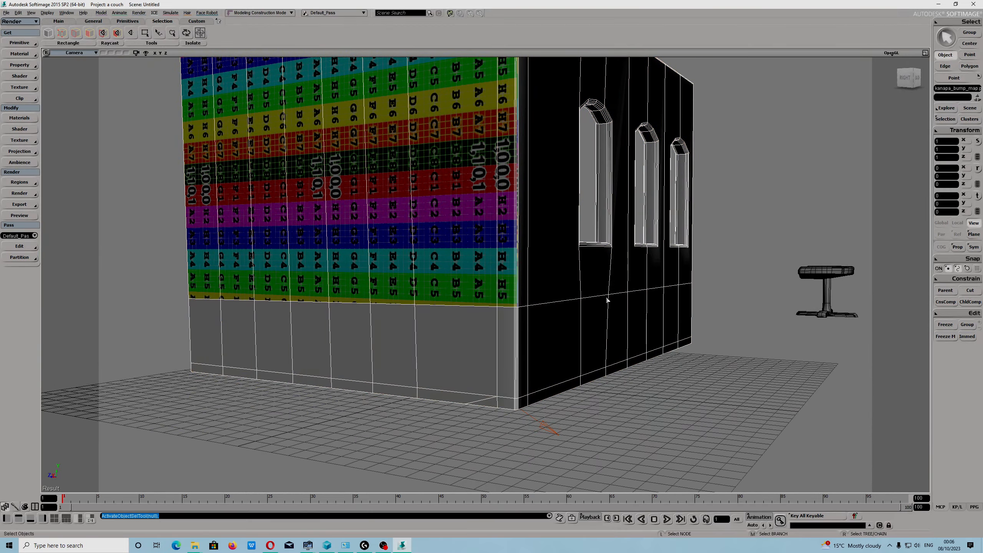
{"action": "scroll", "coordinate": [612, 301], "scroll_direction": "down", "scroll_amount": 5}
{"action": "right_click_drag", "start_coordinate": [613, 310], "coordinate": [496, 328]}
{"action": "scroll", "coordinate": [496, 328], "scroll_direction": "up", "scroll_amount": 3}
{"action": "scroll", "coordinate": [496, 330], "scroll_direction": "up", "scroll_amount": 2}
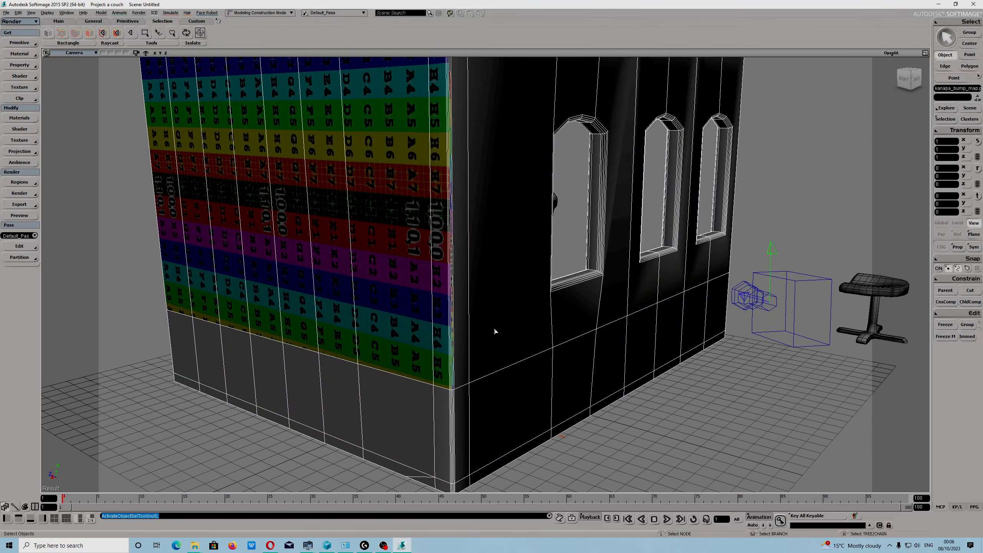
{"action": "key", "text": "v"}
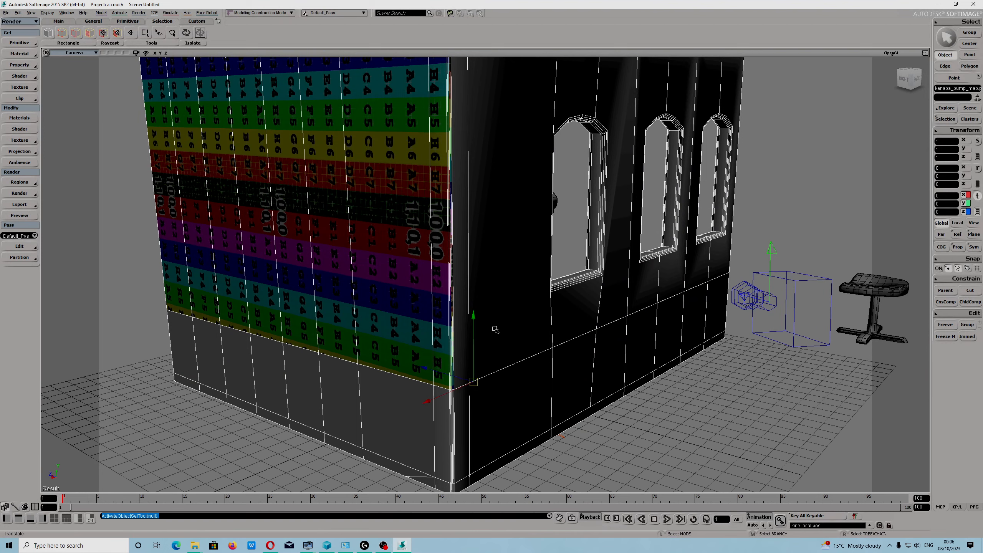
{"action": "scroll", "coordinate": [495, 330], "scroll_direction": "down", "scroll_amount": 5}
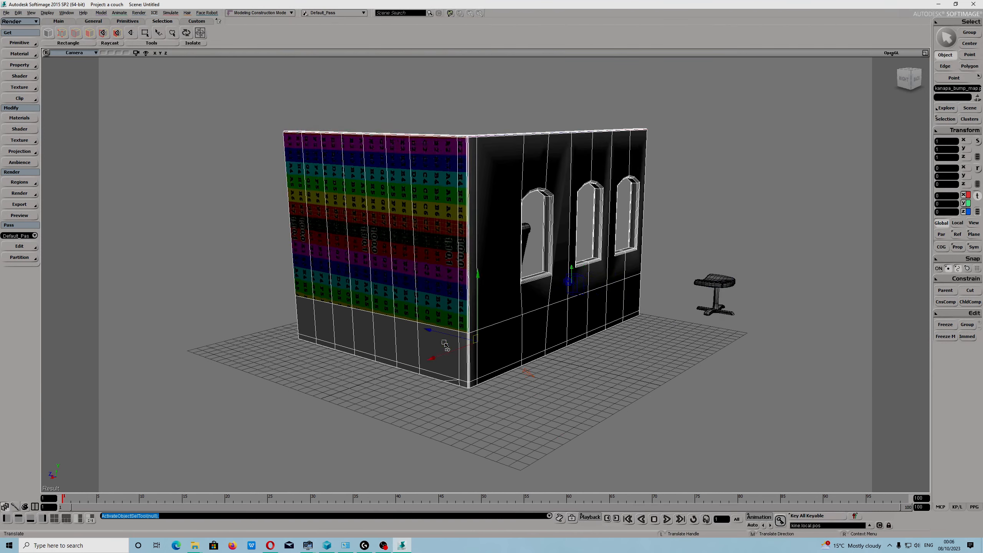
{"action": "scroll", "coordinate": [483, 310], "scroll_direction": "up", "scroll_amount": 6}
{"action": "scroll", "coordinate": [483, 295], "scroll_direction": "down", "scroll_amount": 5}
Switch to the Opera browser and search the web for "softimage addons" in a new tab
{"action": "left_click", "coordinate": [270, 545]}
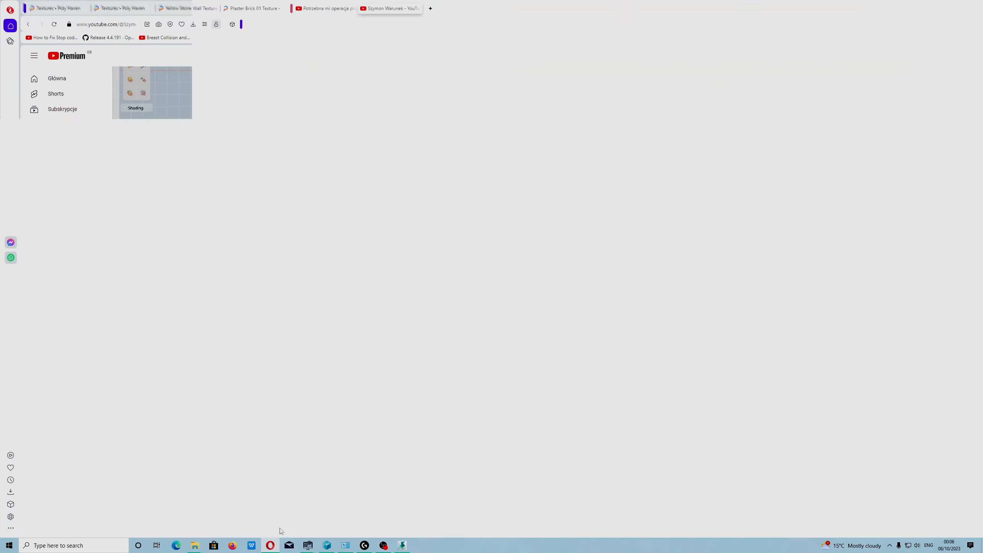
{"action": "left_click", "coordinate": [429, 8]}
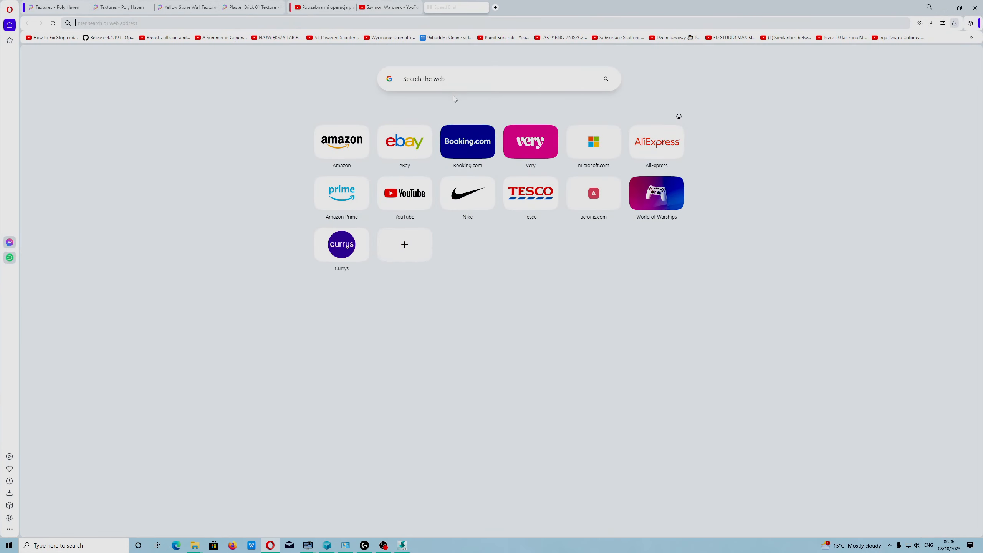
{"action": "left_click", "coordinate": [448, 72]}
{"action": "type", "text": "sof"}
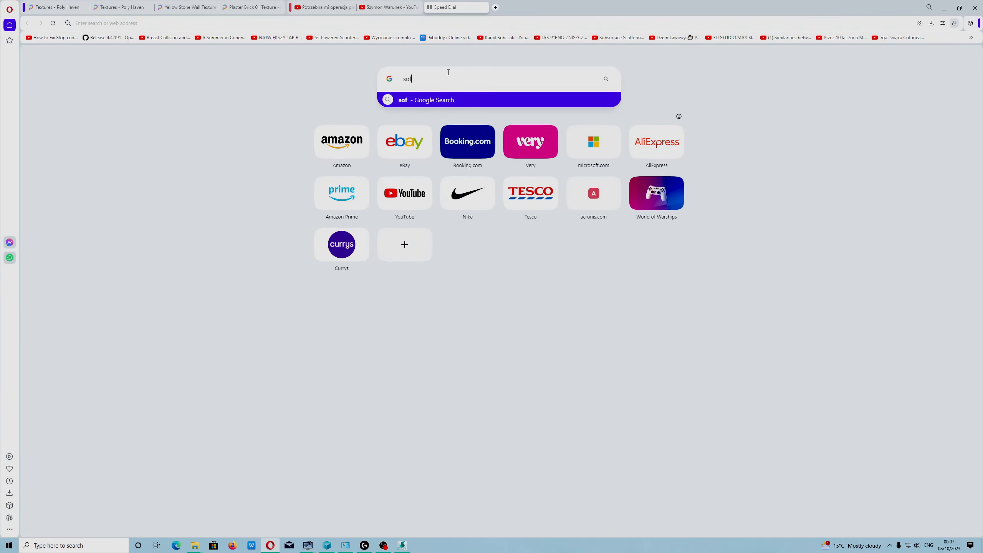
{"action": "type", "text": "timage addons"}
{"action": "key", "text": "Return"}
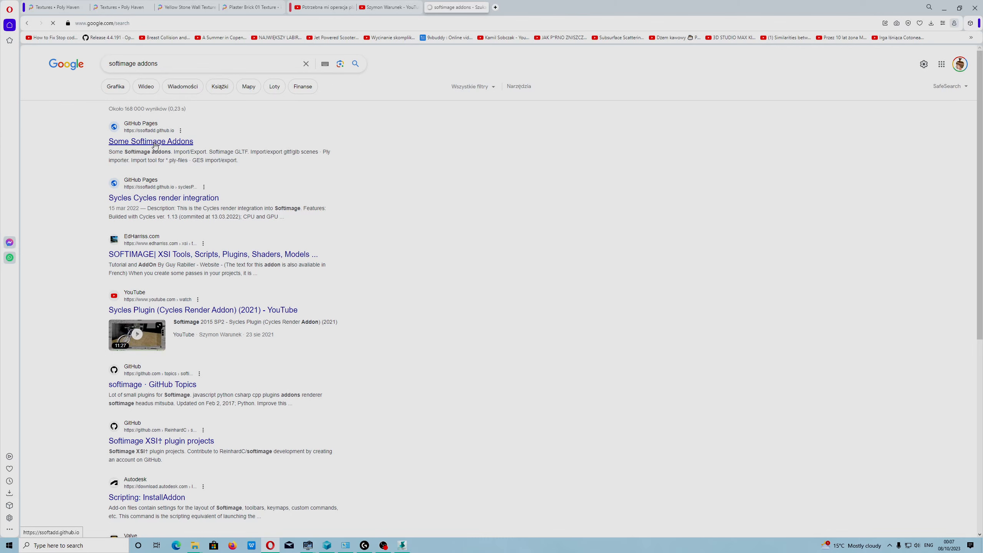
Open the "Some Softimage Addons" site and go to its Sycles 2 page on the Cycles render integration
{"action": "left_click", "coordinate": [154, 142]}
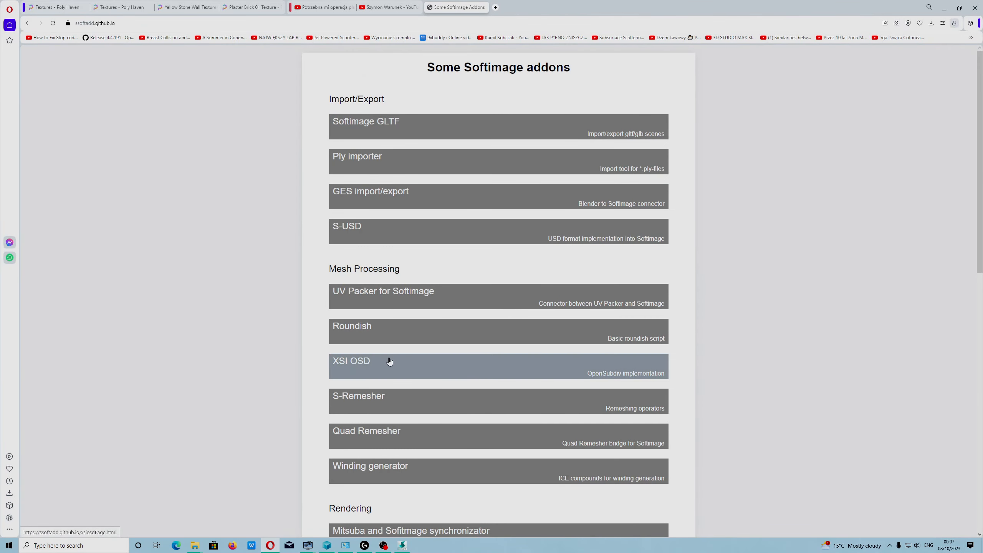
{"action": "scroll", "coordinate": [390, 403], "scroll_direction": "down", "scroll_amount": 4}
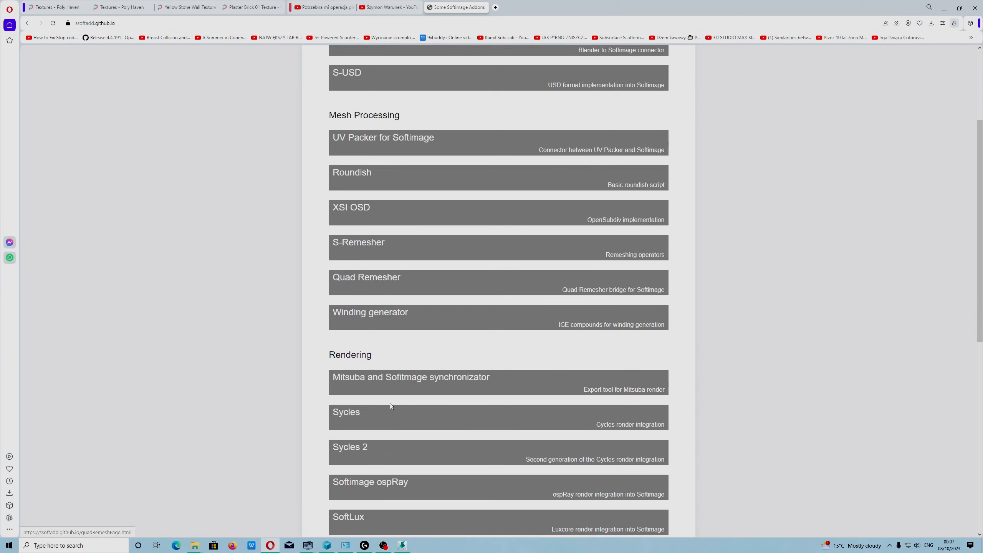
{"action": "left_click", "coordinate": [362, 455]}
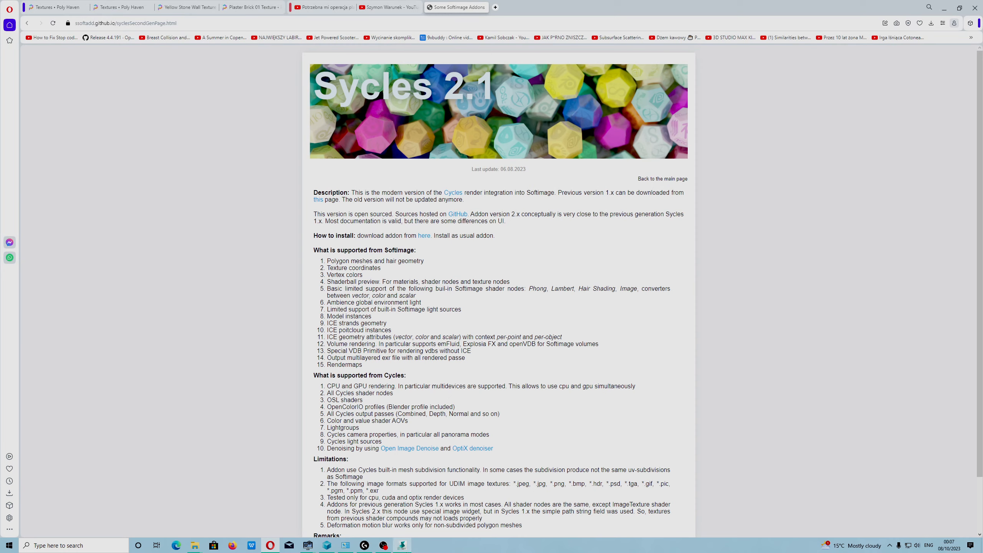
{"action": "left_click", "coordinate": [402, 545]}
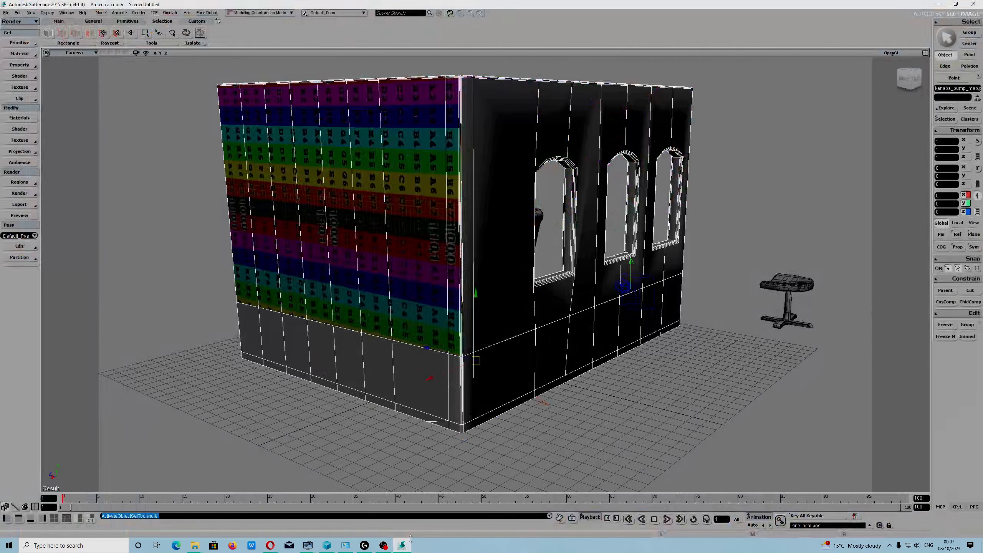
{"action": "left_click", "coordinate": [19, 205]}
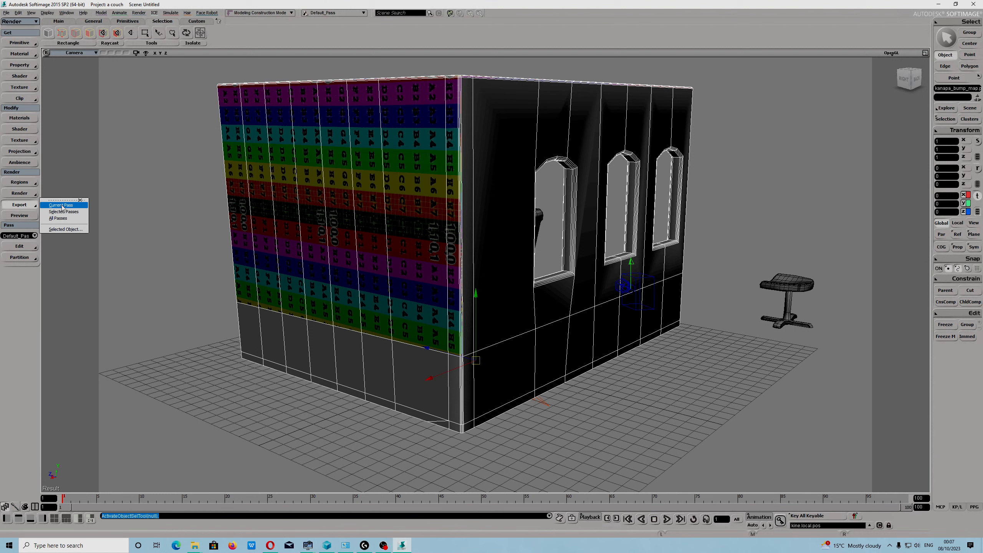
{"action": "left_click", "coordinate": [19, 312]}
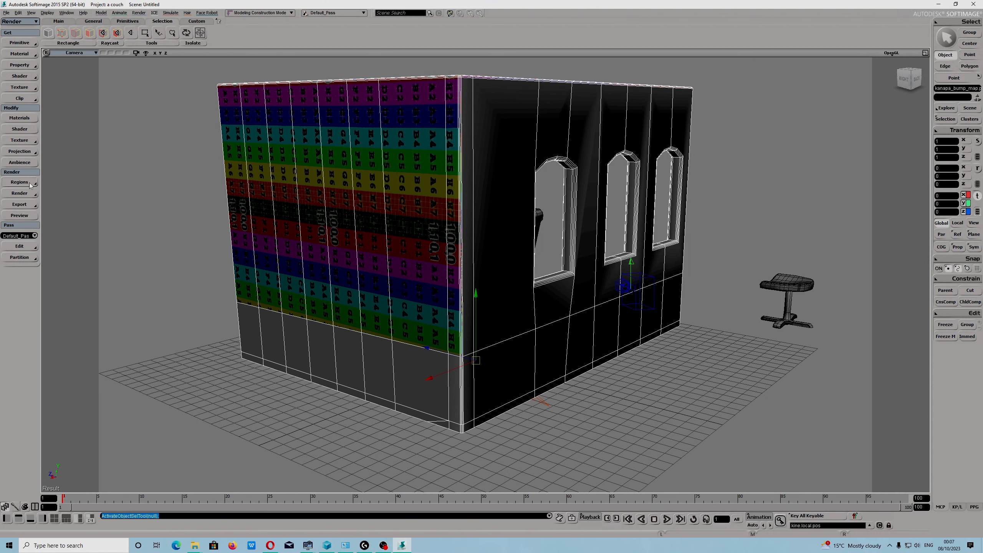
{"action": "left_click", "coordinate": [20, 182]}
{"action": "mouse_move", "coordinate": [85, 232]}
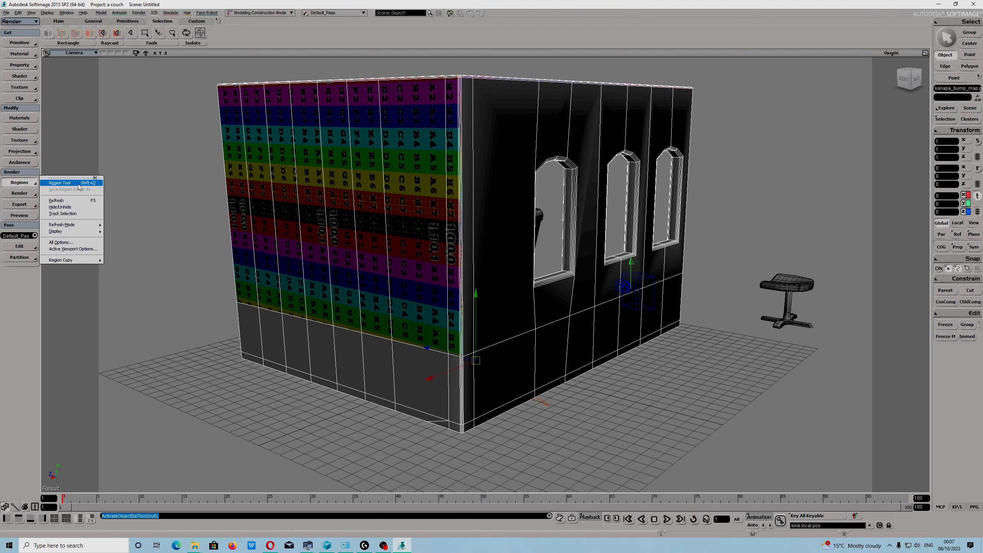
{"action": "left_click", "coordinate": [18, 314]}
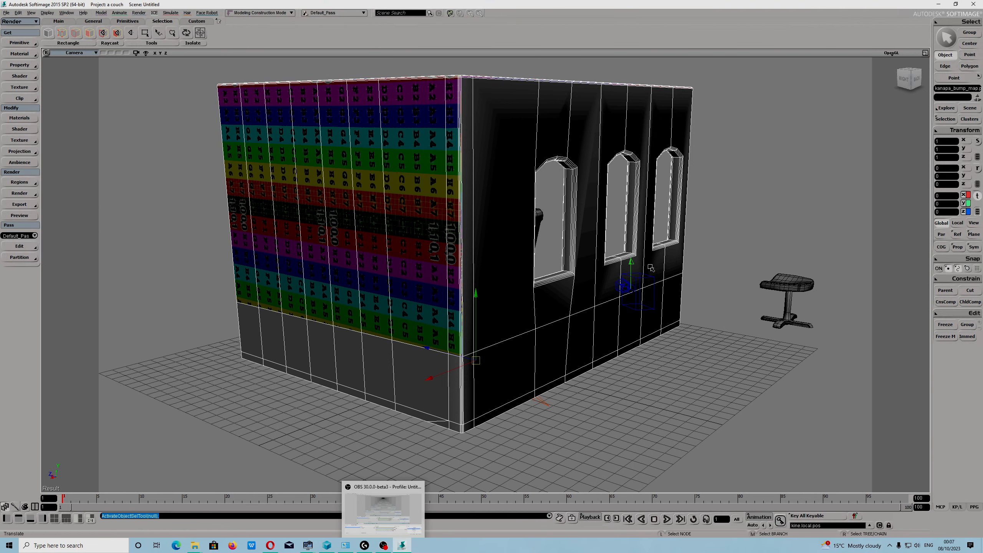
Switch to OBS and stop the screen recording
{"action": "left_click", "coordinate": [383, 546]}
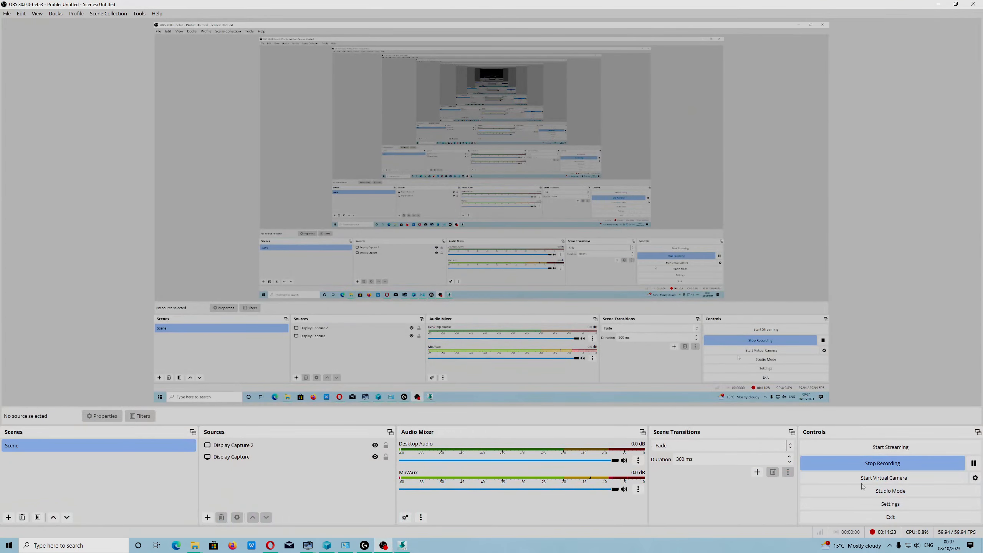
{"action": "left_click", "coordinate": [883, 466]}
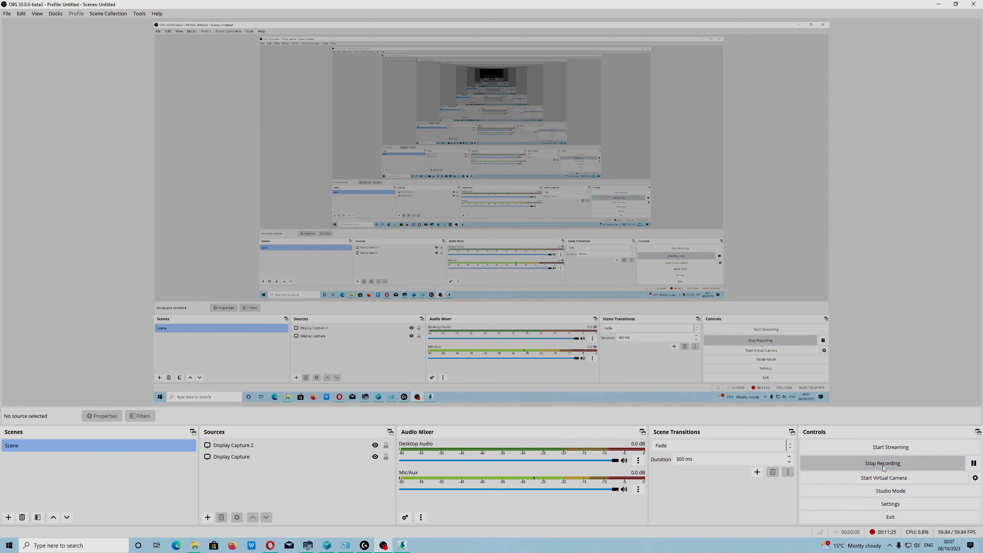